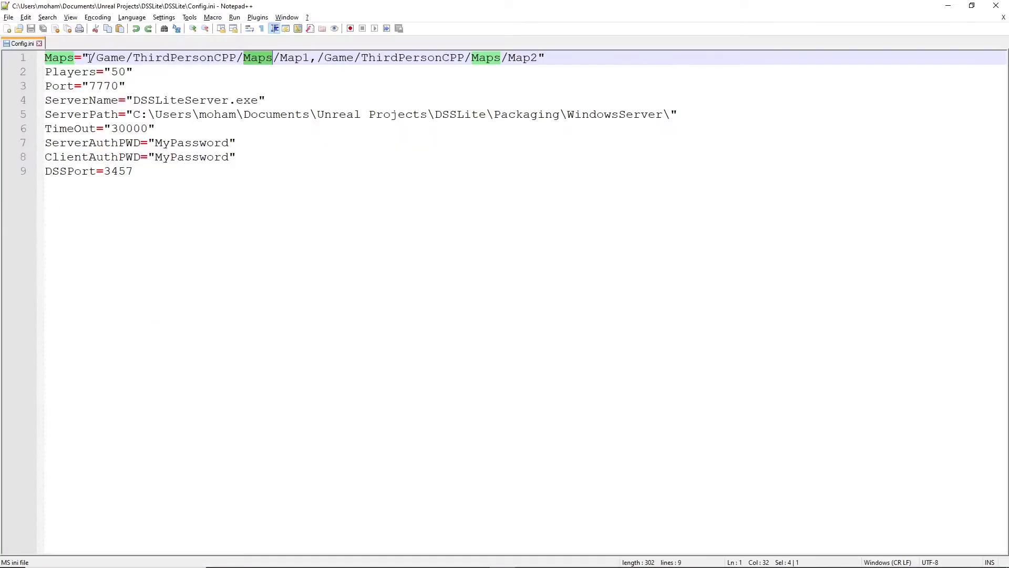
# Step: Examine the Maps paths in Config.ini and compare them with the ThirdPersonCPP Maps folder in the Unreal Editor
pyautogui.moveTo(92, 57); pyautogui.dragTo(310, 53)
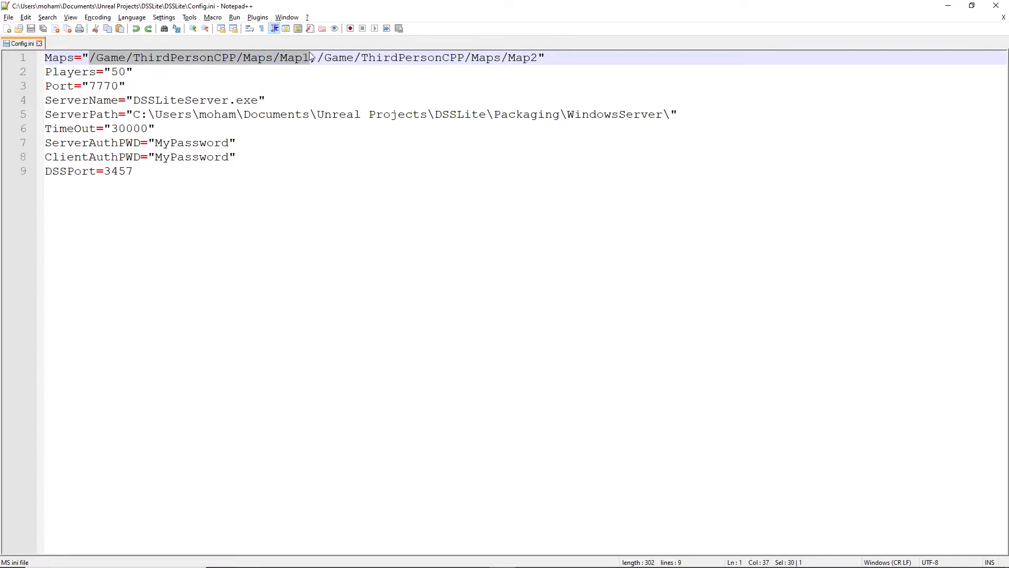
pyautogui.click(317, 61)
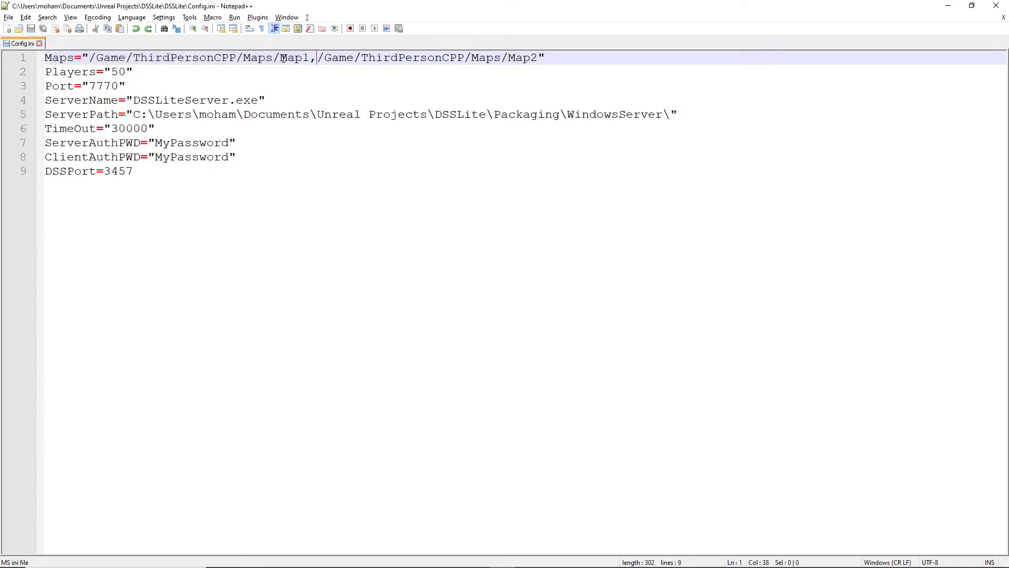
pyautogui.moveTo(317, 60); pyautogui.dragTo(311, 59)
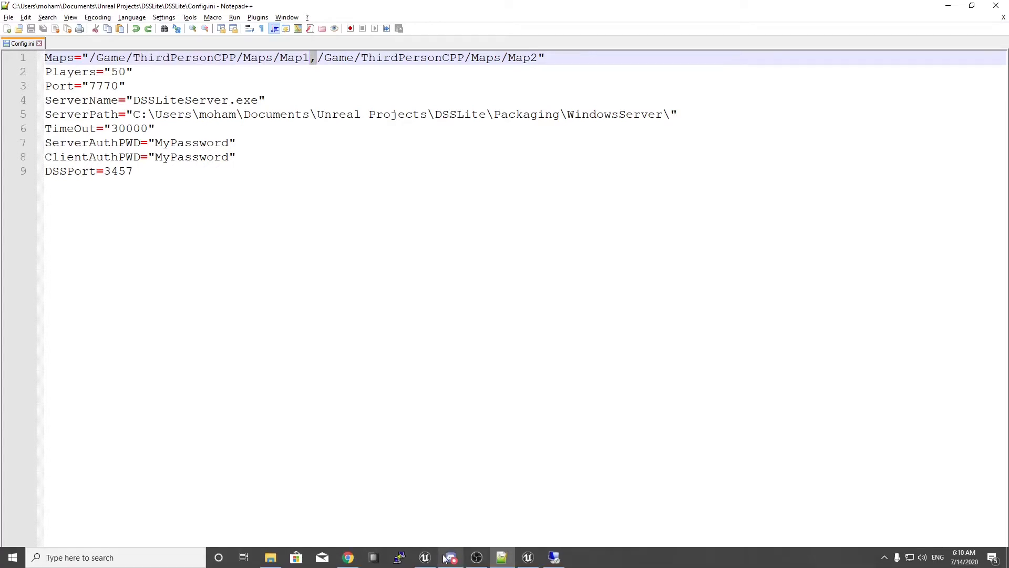
pyautogui.click(425, 562)
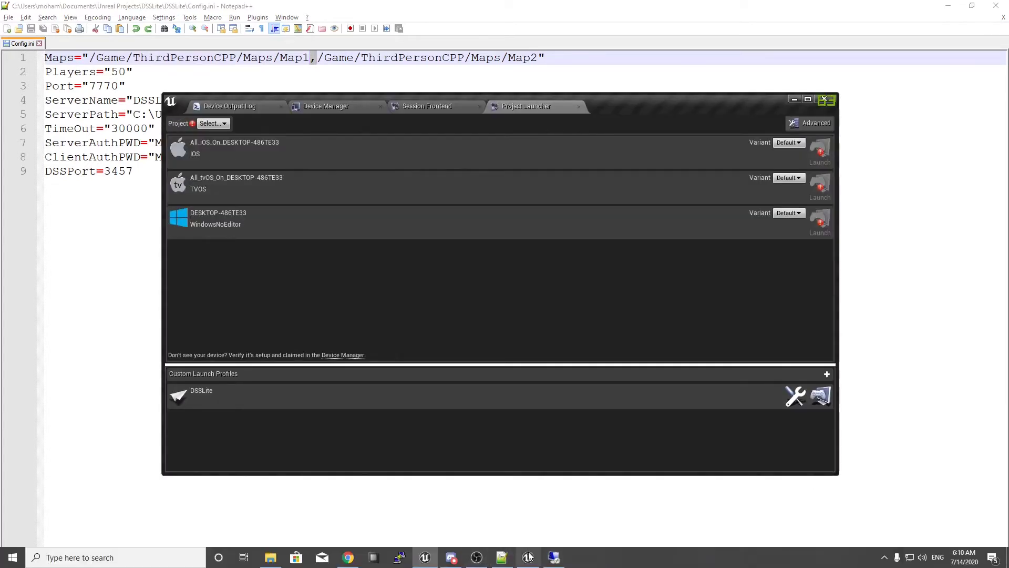
pyautogui.click(529, 563)
pyautogui.click(362, 394)
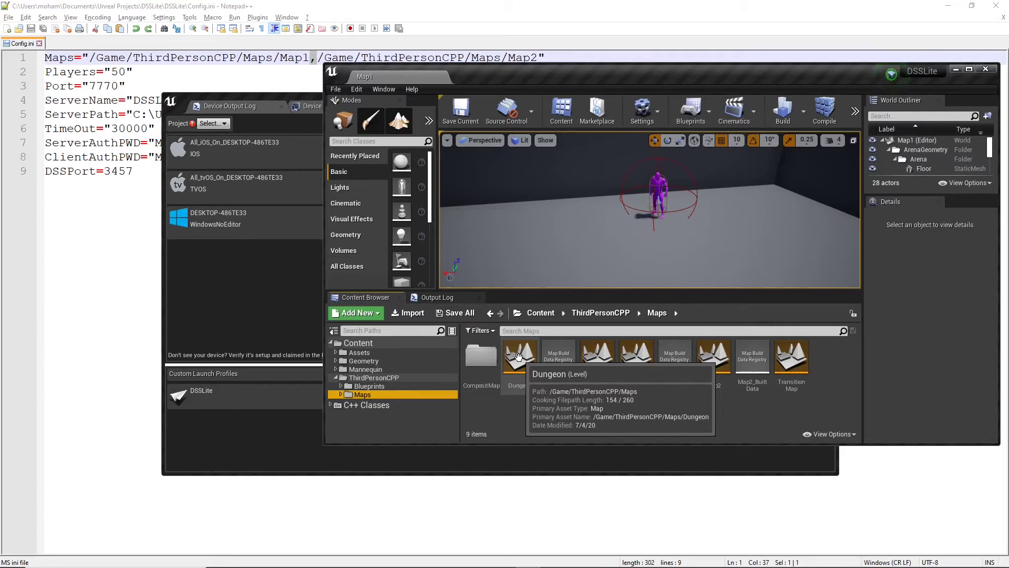
pyautogui.click(138, 252)
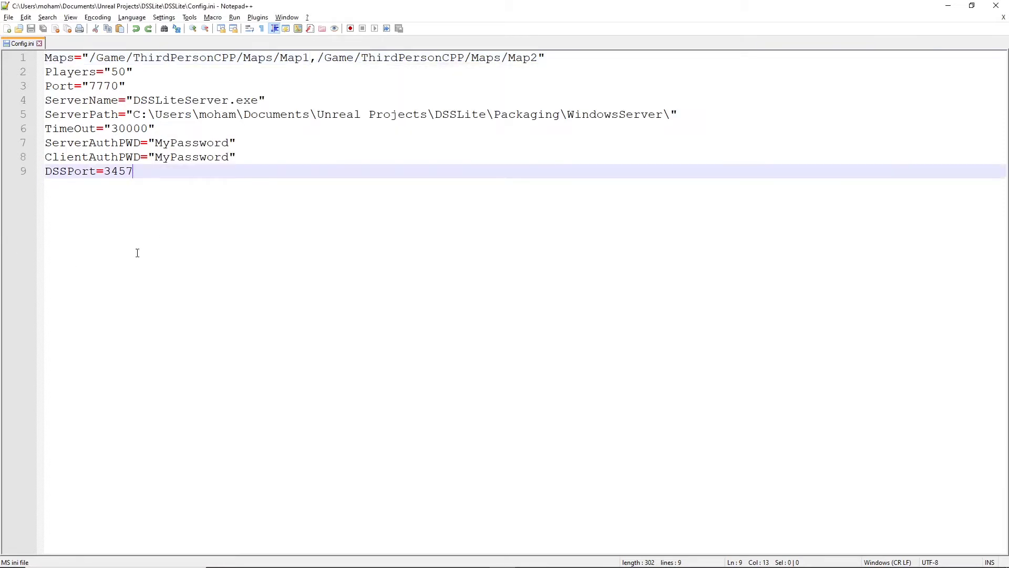
# Step: Review the Players and Port entries in Config.ini
pyautogui.moveTo(150, 72); pyautogui.dragTo(57, 69)
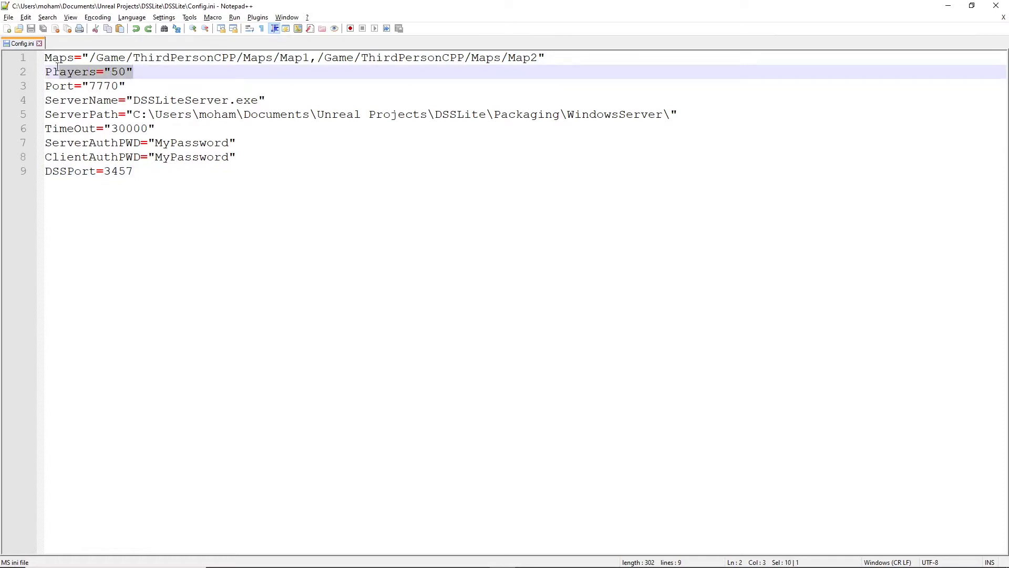
pyautogui.click(132, 77)
pyautogui.moveTo(125, 71); pyautogui.dragTo(112, 72)
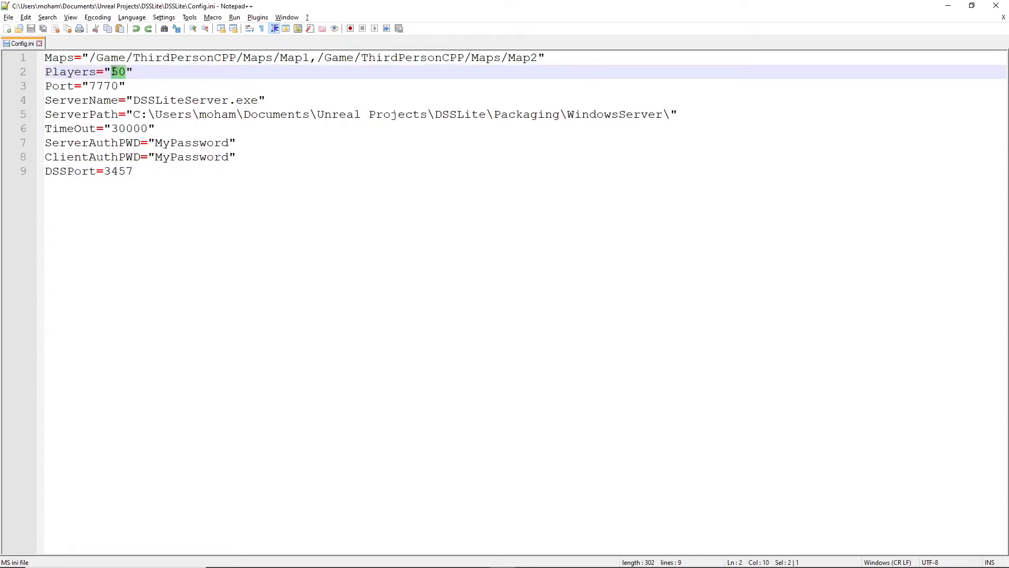
pyautogui.click(148, 73)
pyautogui.moveTo(129, 87); pyautogui.dragTo(45, 81)
pyautogui.click(114, 86)
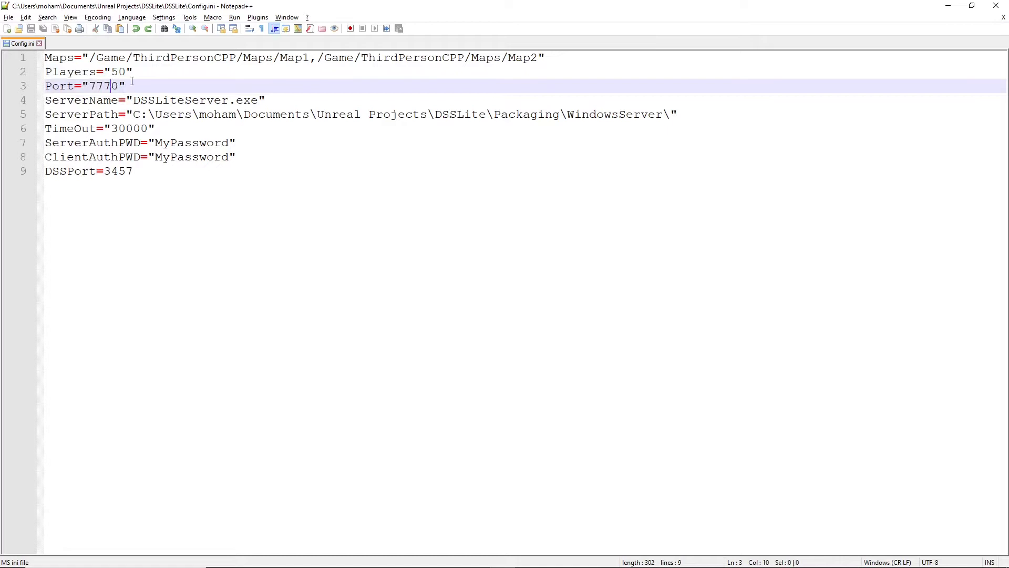
pyautogui.doubleClick(103, 83)
pyautogui.click(238, 112)
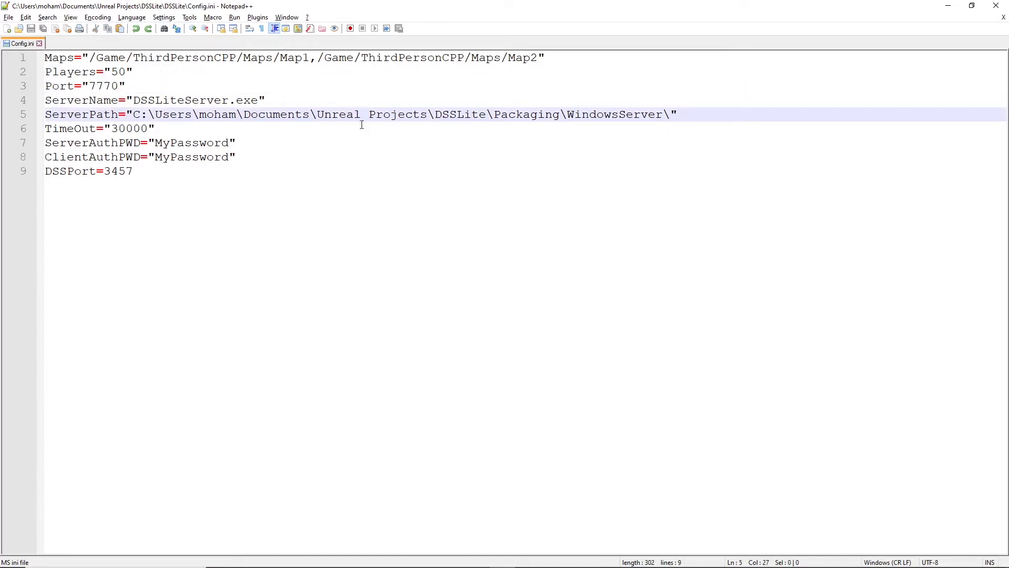
# Step: Review the server name and path, timeout, authentication password and DSSPort entries in Config.ini
pyautogui.moveTo(699, 112); pyautogui.dragTo(46, 100)
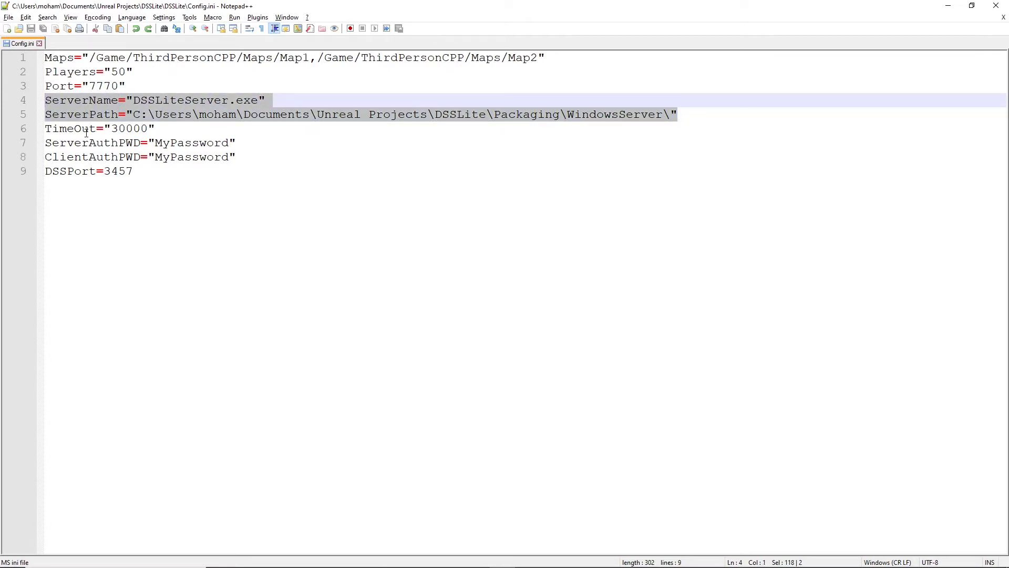
pyautogui.click(260, 116)
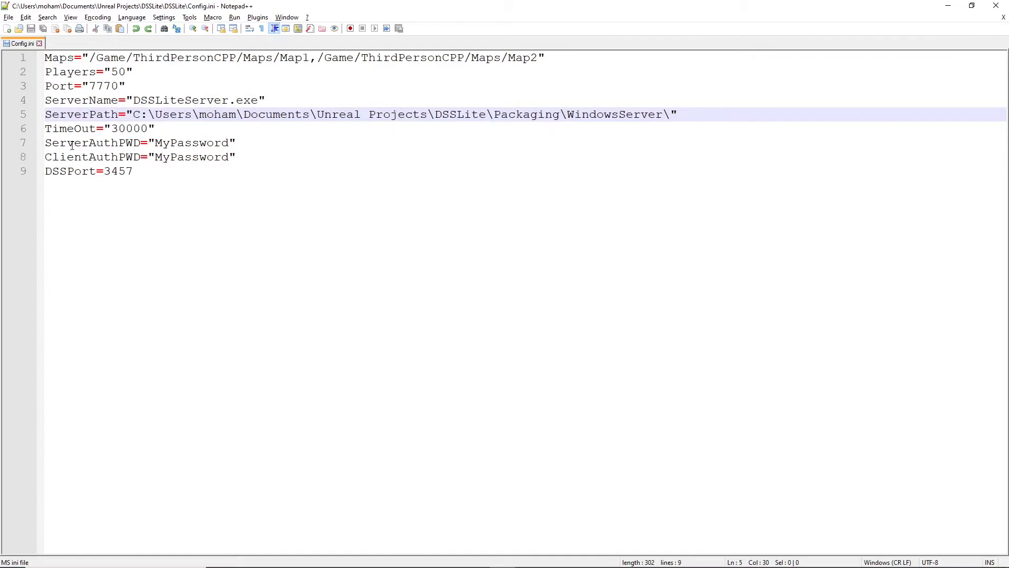
pyautogui.click(62, 129)
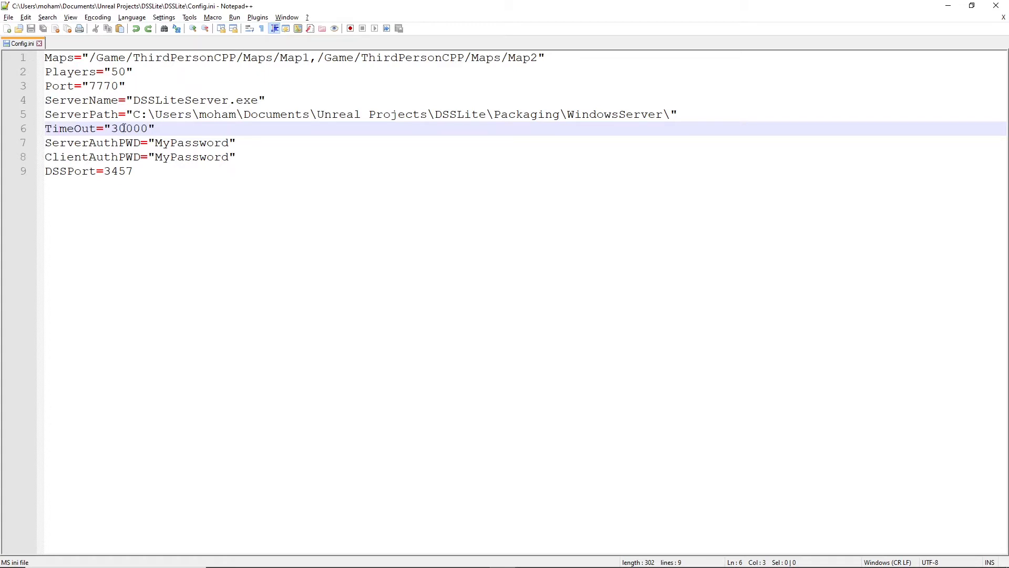
pyautogui.moveTo(110, 130); pyautogui.dragTo(148, 130)
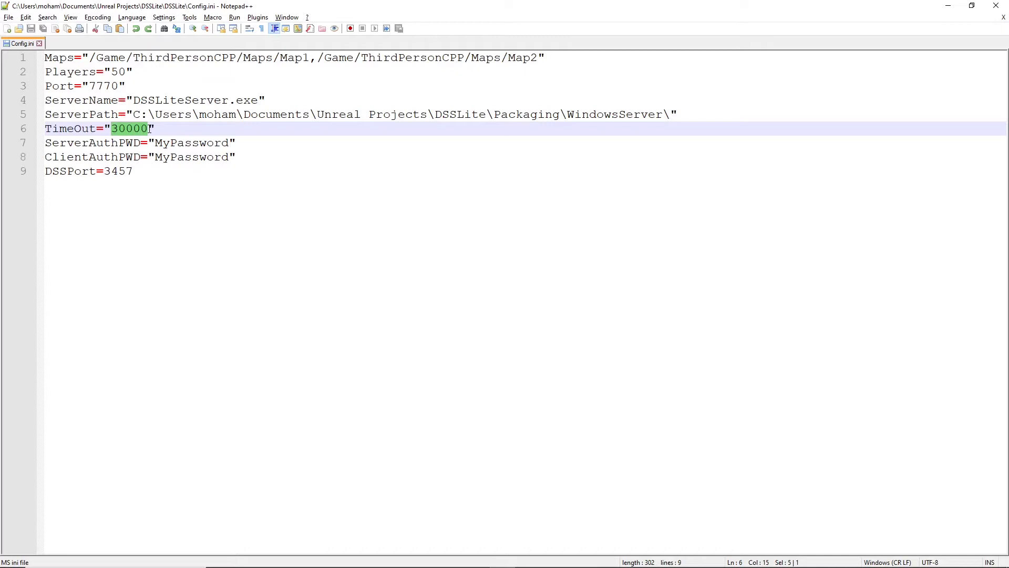
pyautogui.click(131, 146)
pyautogui.moveTo(135, 178); pyautogui.dragTo(23, 149)
pyautogui.click(192, 185)
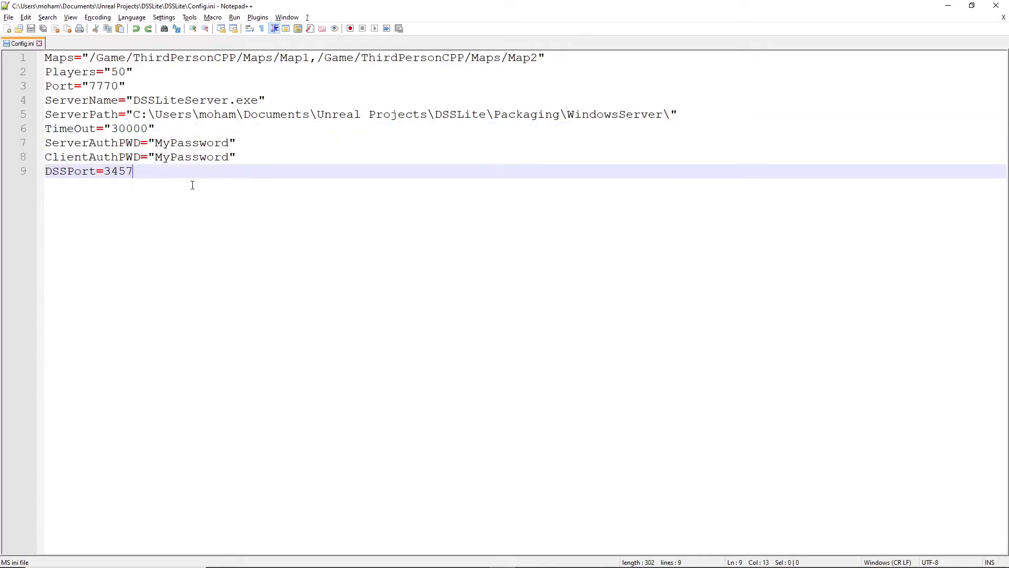
# Step: Open the DSSGameInstance blueprint in the Unreal Editor and check the default values of DSSPort, ServerAuthPWD and ClientAuthPWD
pyautogui.click(528, 562)
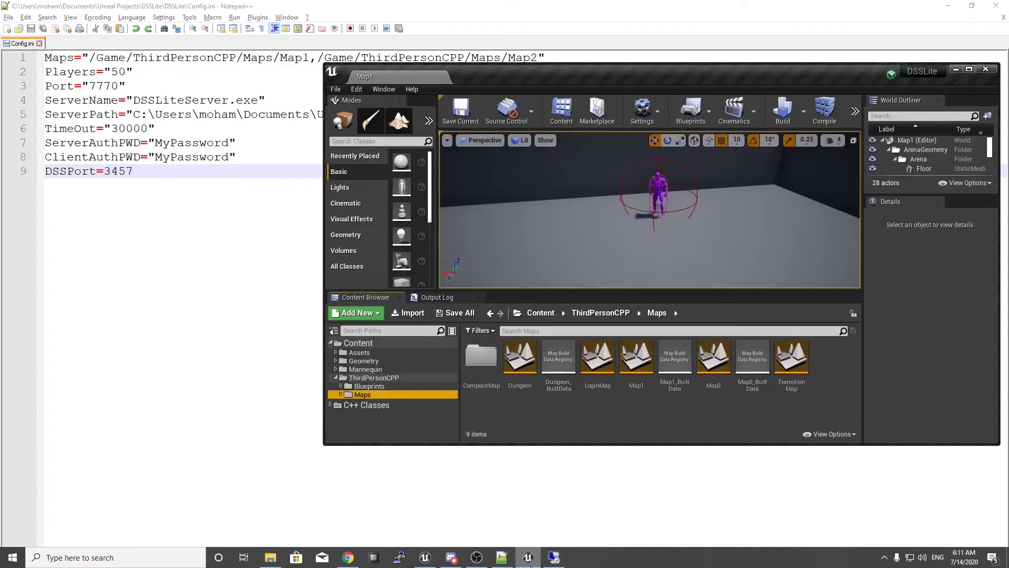
pyautogui.click(370, 386)
pyautogui.doubleClick(638, 370)
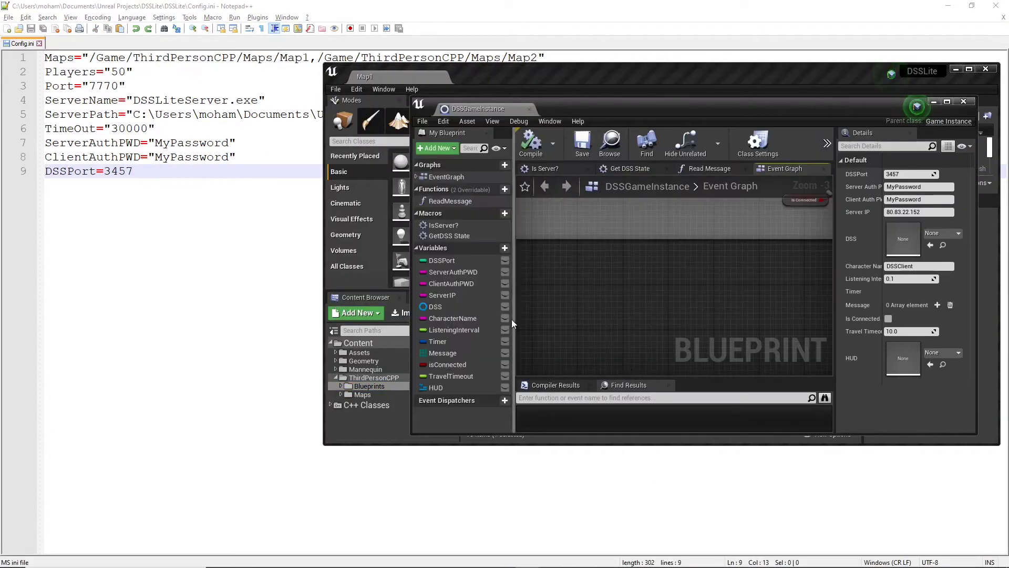
pyautogui.click(452, 263)
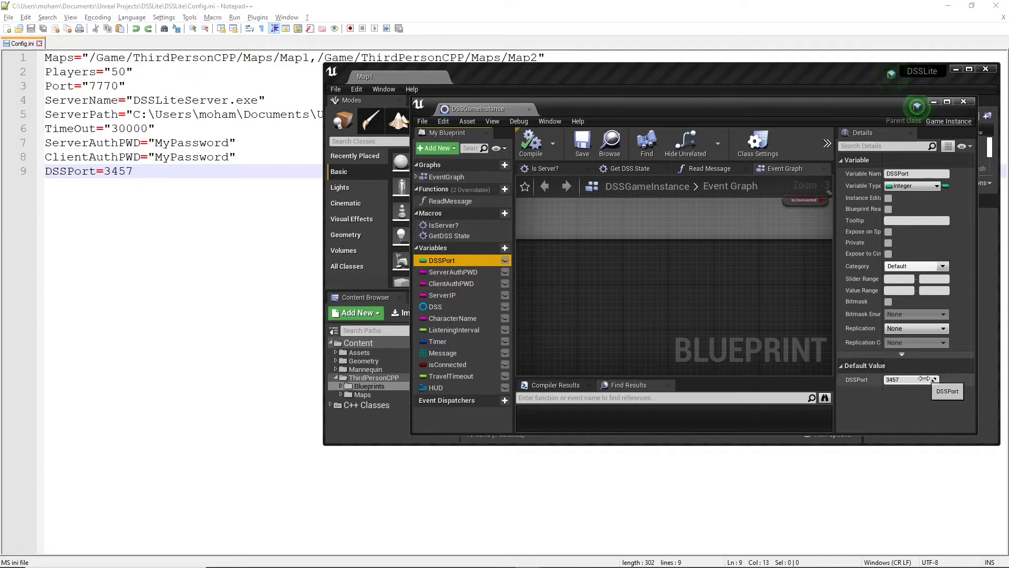
pyautogui.click(457, 275)
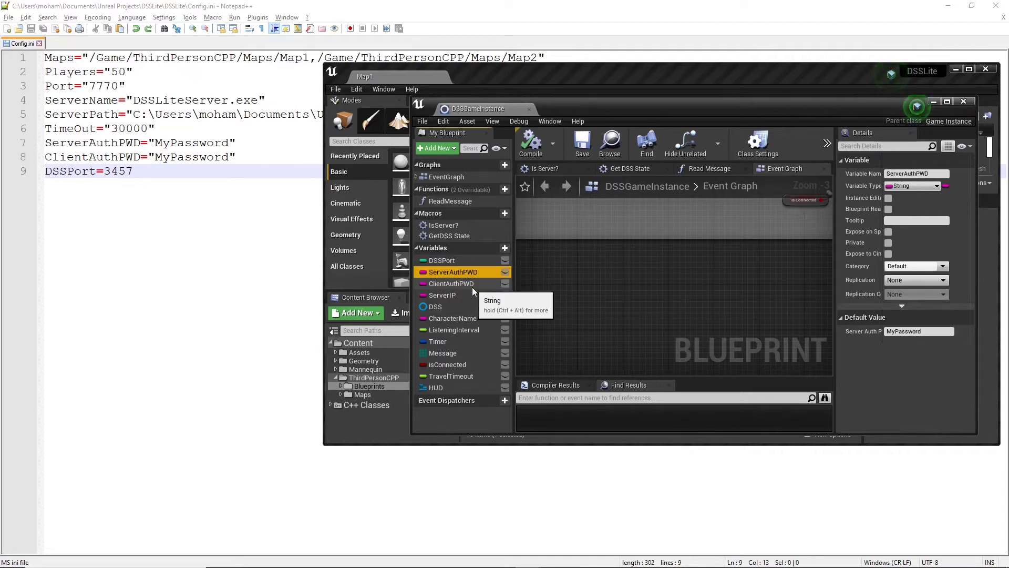
pyautogui.click(472, 287)
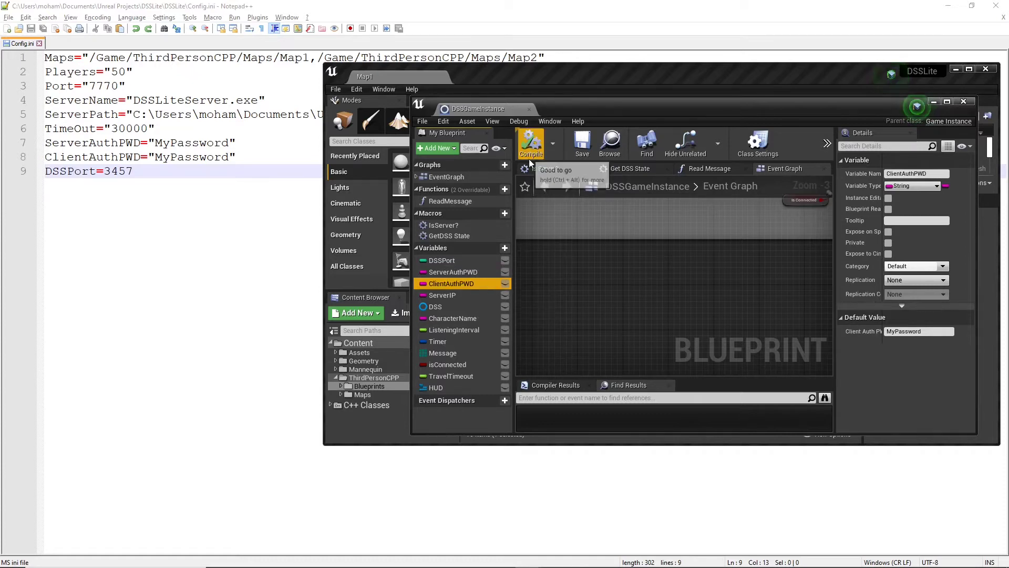
# Step: Switch to Chrome and copy the DSSLite server's IP address from the VPSServer active servers list
pyautogui.moveTo(384, 561)
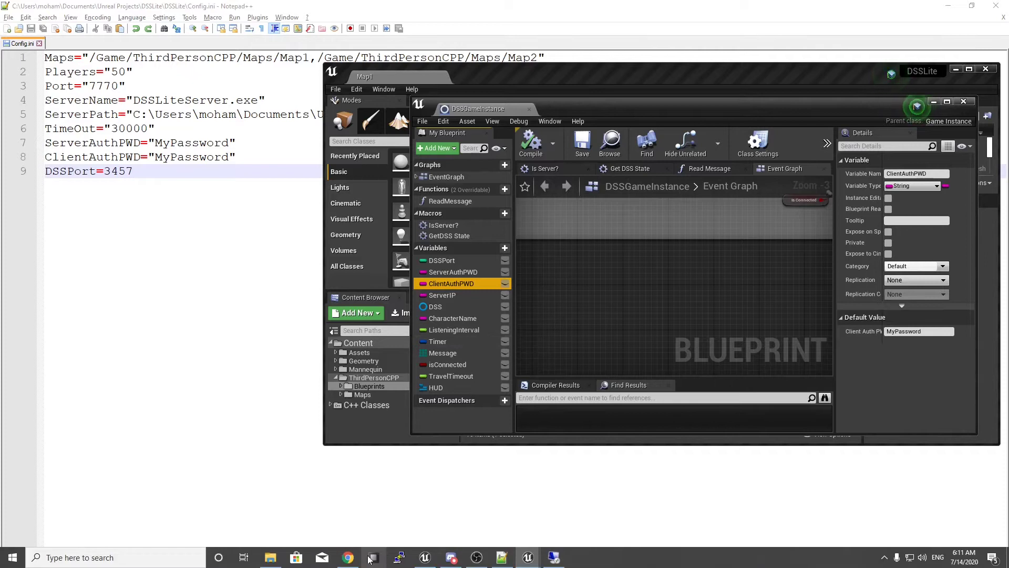
pyautogui.click(348, 557)
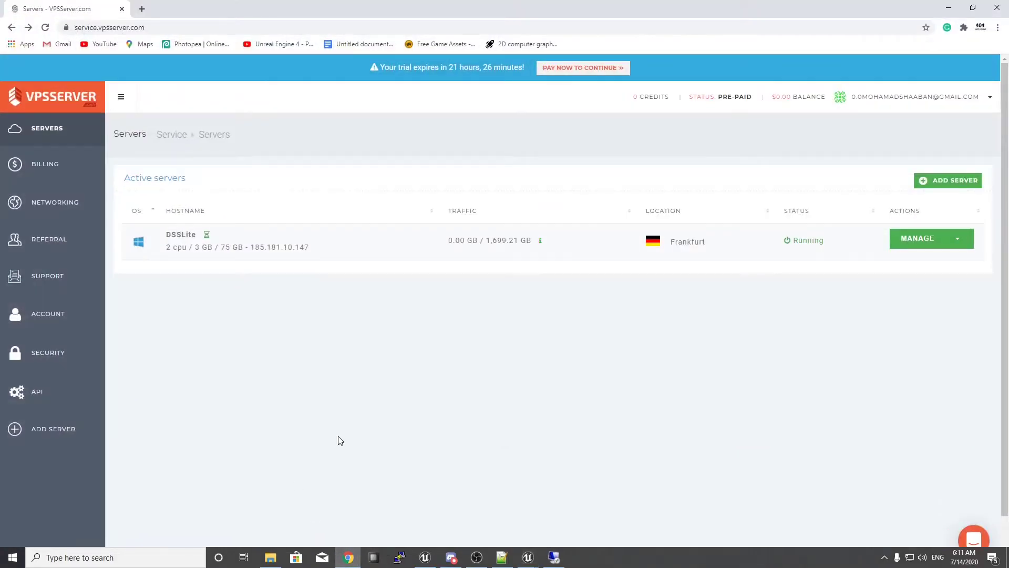
pyautogui.moveTo(252, 249); pyautogui.dragTo(310, 248)
pyautogui.hotkey('ctrl', 'c')
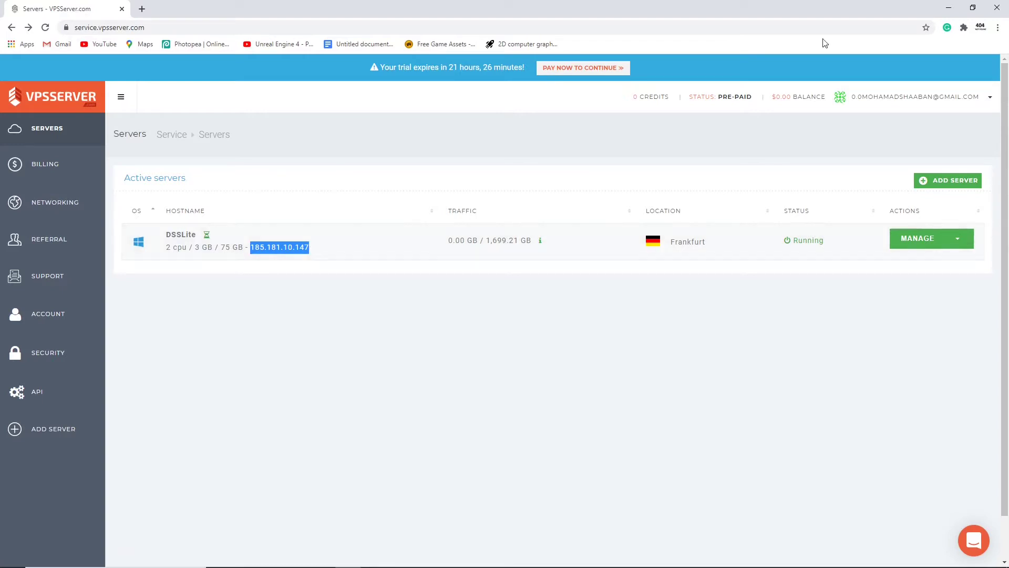
pyautogui.click(941, 11)
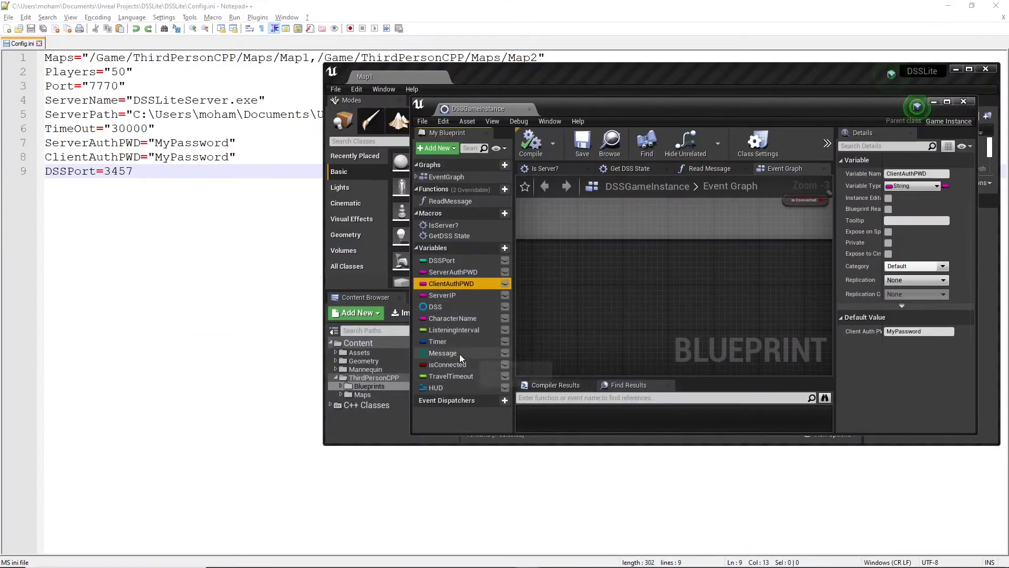
# Step: Set the ServerIP variable's default value to 185.181.10.147 in DSSGameInstance and save the blueprint
pyautogui.click(462, 295)
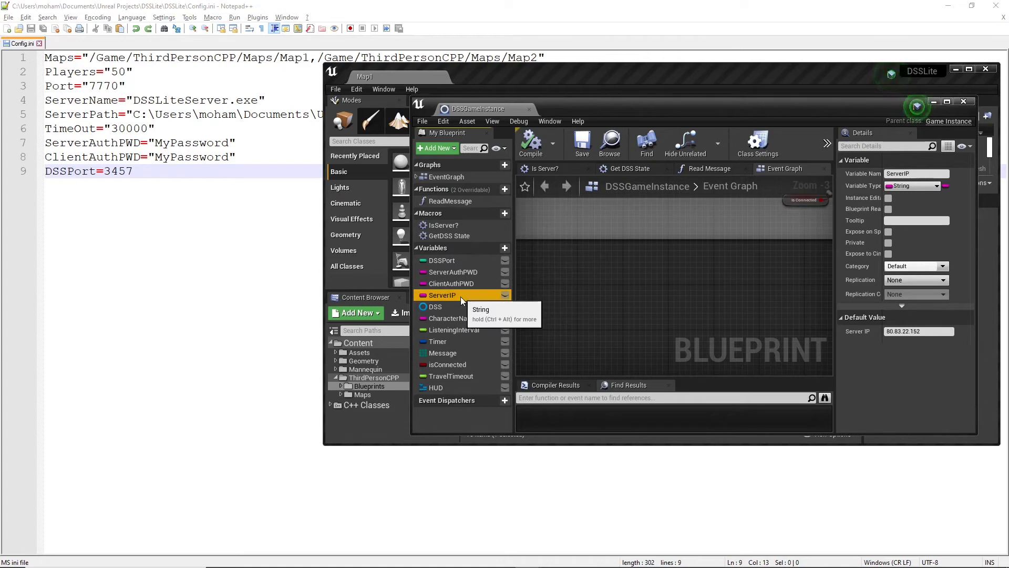
pyautogui.click(919, 331)
pyautogui.hotkey('ctrl', 'v')
pyautogui.press('Return')
pyautogui.click(584, 143)
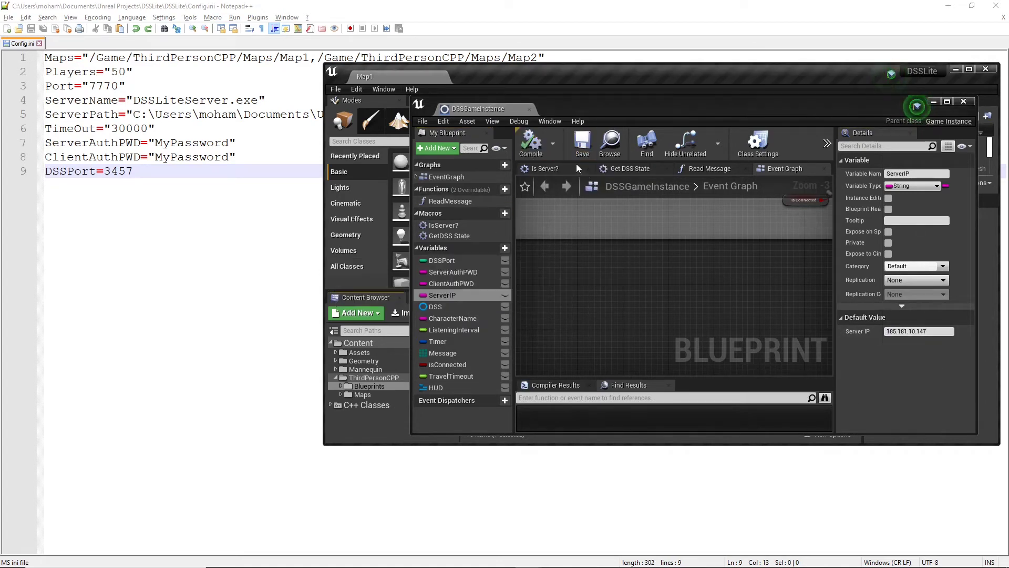
# Step: Close the blueprint and the project editor, and run the DSSLite custom launch profile in Project Launcher
pyautogui.click(963, 101)
pyautogui.click(983, 70)
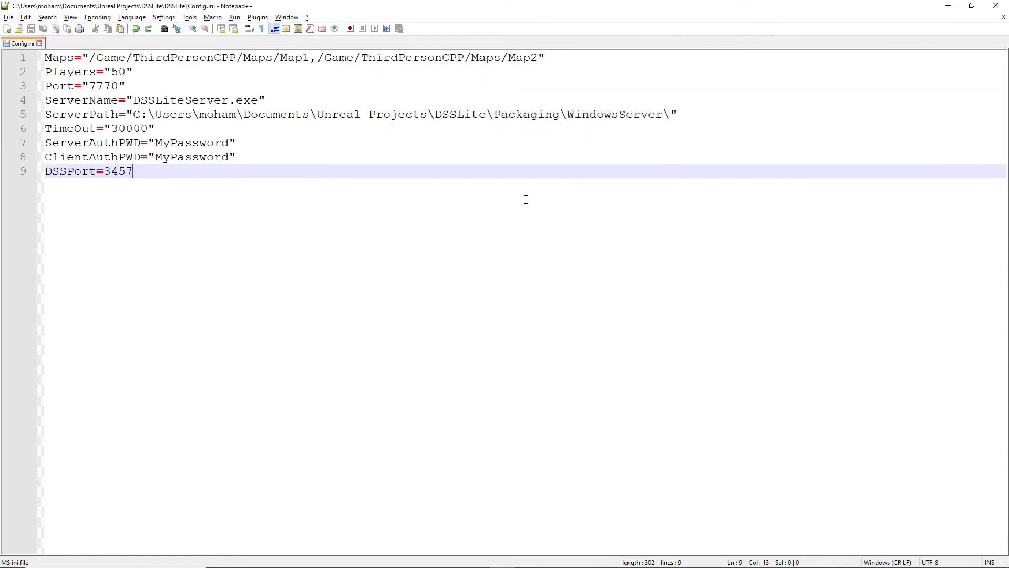
pyautogui.click(432, 558)
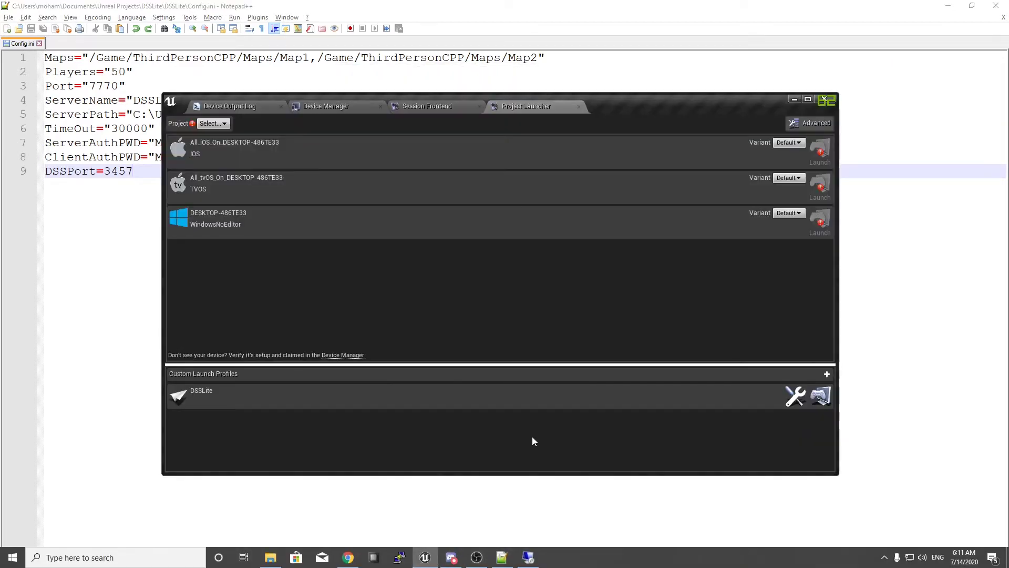
pyautogui.click(821, 395)
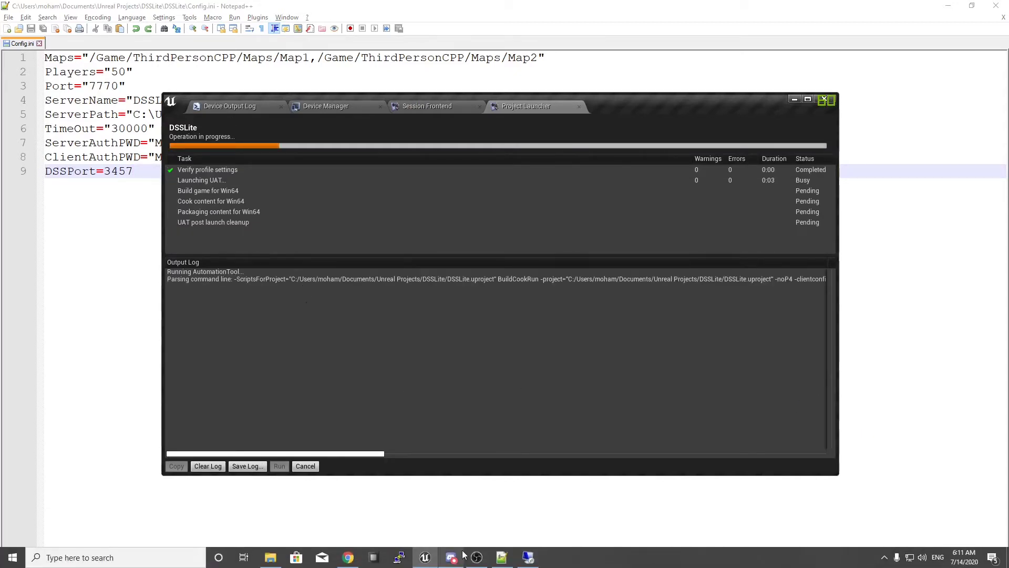
pyautogui.click(477, 558)
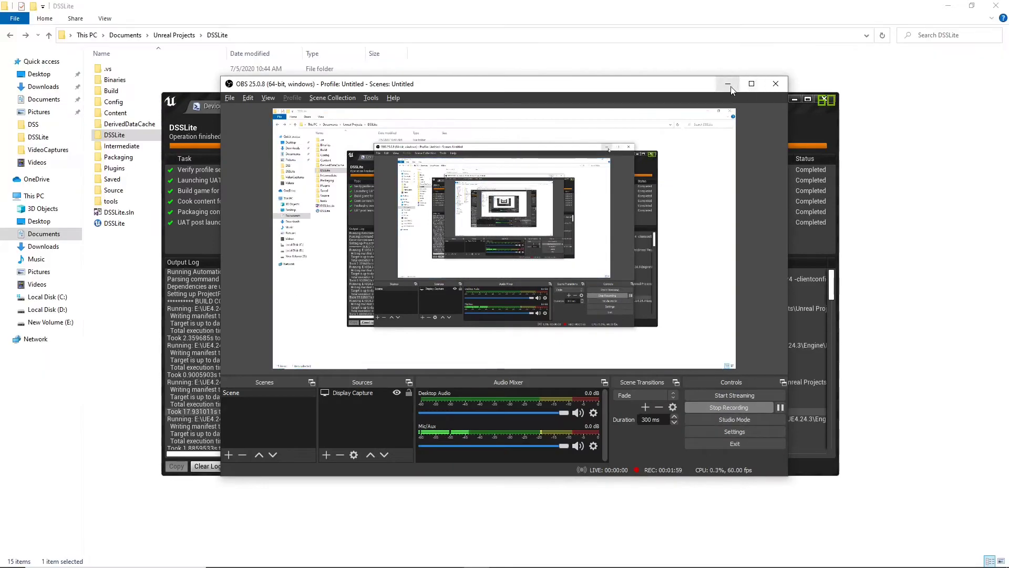
pyautogui.click(626, 249)
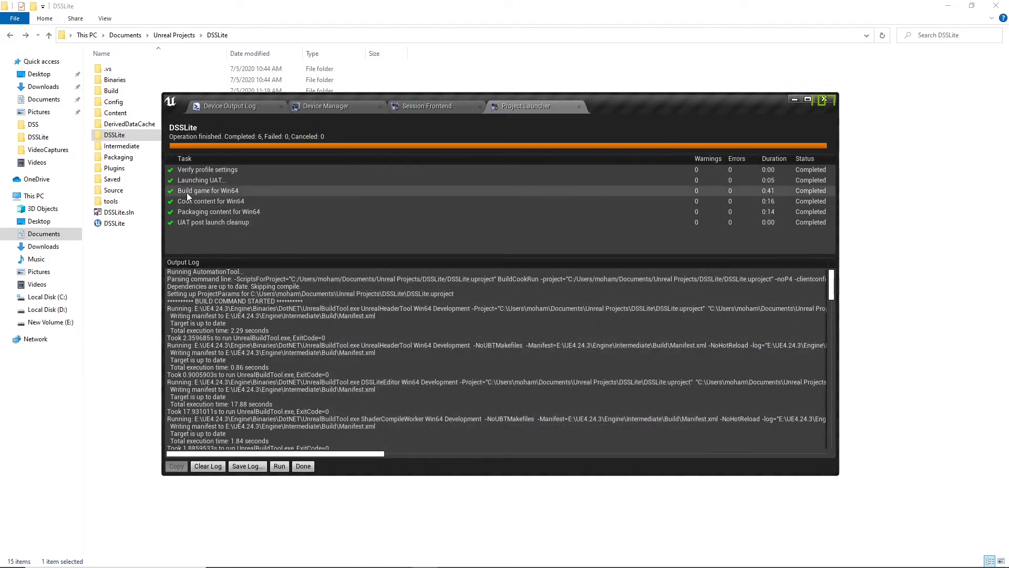
# Step: Open the project's Packaging folder in File Explorer and inspect the contents of its WindowsServer folder
pyautogui.click(119, 308)
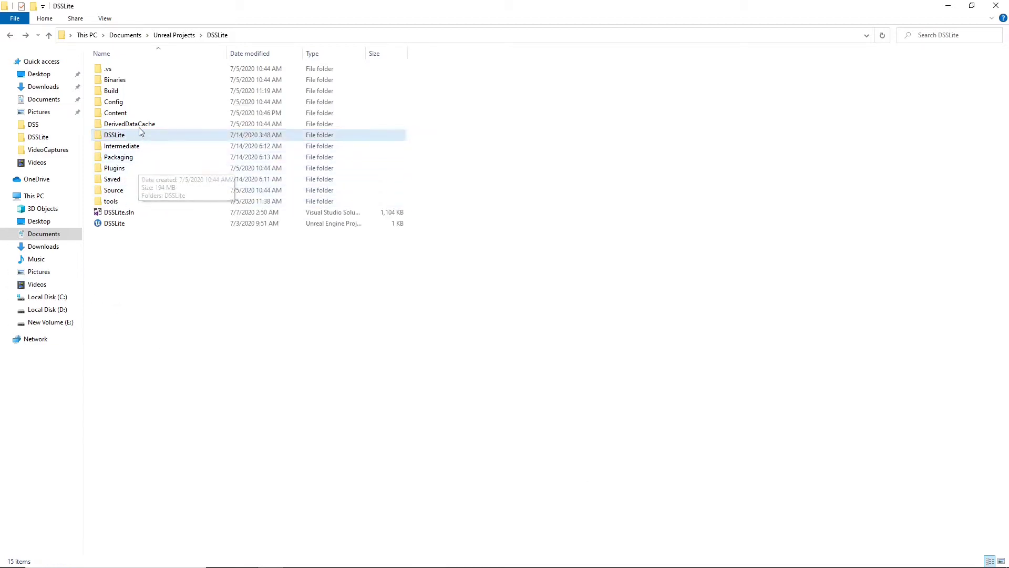
pyautogui.doubleClick(167, 158)
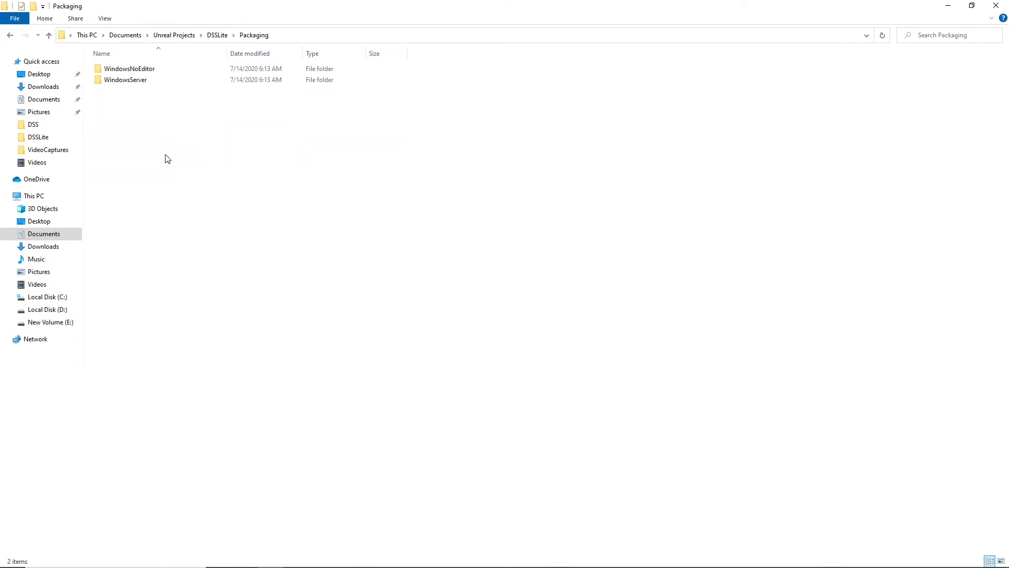
pyautogui.click(162, 83)
pyautogui.doubleClick(160, 81)
pyautogui.moveTo(183, 282); pyautogui.dragTo(173, 67)
pyautogui.click(199, 209)
pyautogui.hotkey('alt', 'Left')
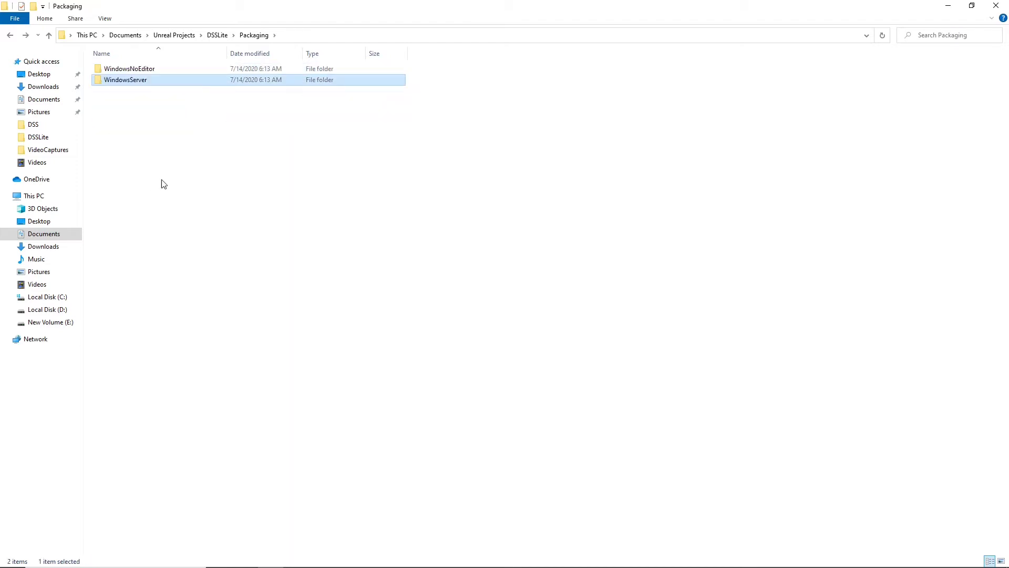
# Step: Open the DSSLite subfolder of the project folder and browse to the Config and DynamicServersSystem files
pyautogui.hotkey('alt', 'Left')
pyautogui.doubleClick(140, 136)
pyautogui.scroll(-8, 235, 322)
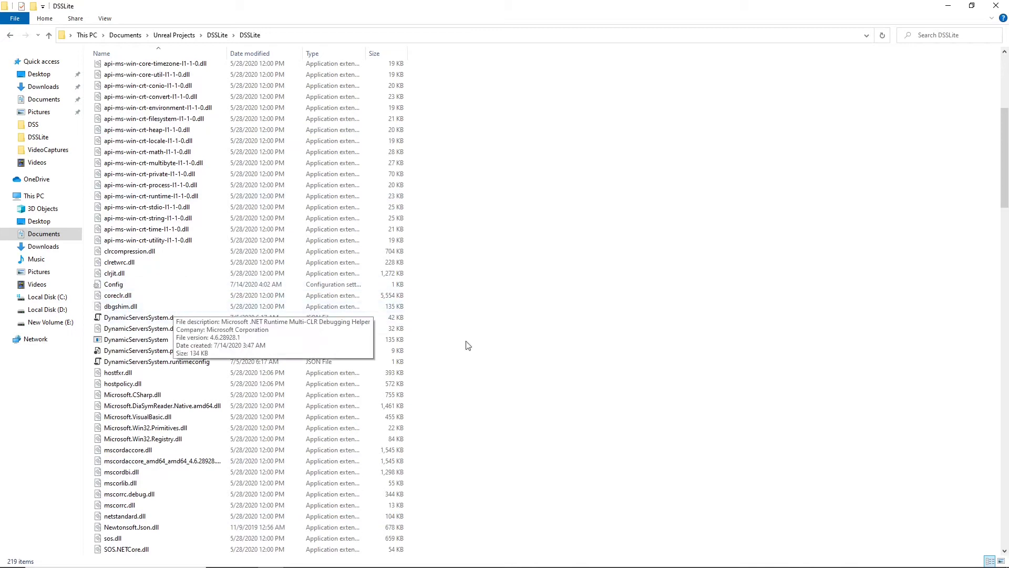
# Step: Go back to the main project folder and switch to the remote desktop session of the VPS at 185.181.10.147
pyautogui.hotkey('alt', 'Left')
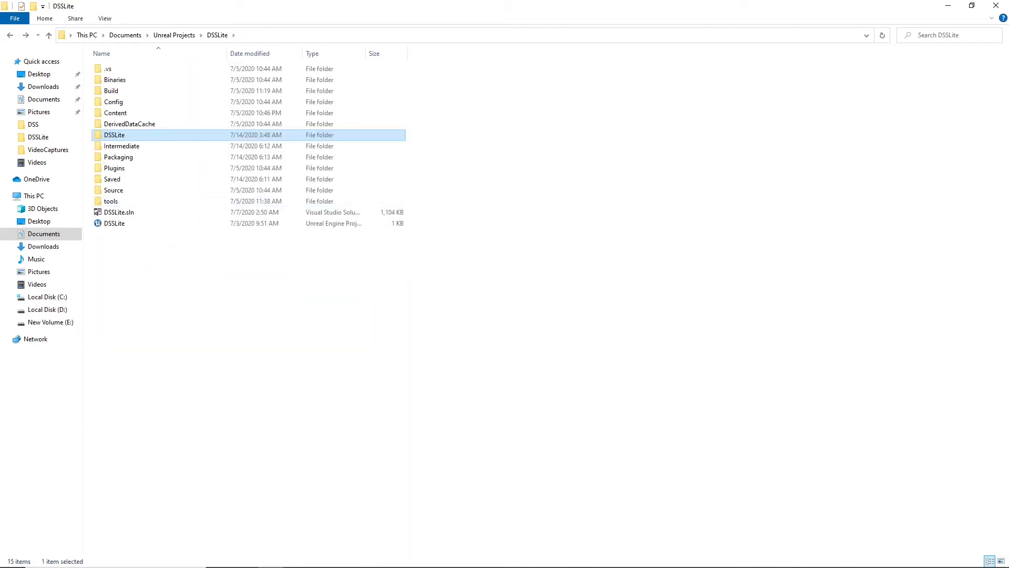
pyautogui.moveTo(503, 566)
pyautogui.moveTo(468, 561)
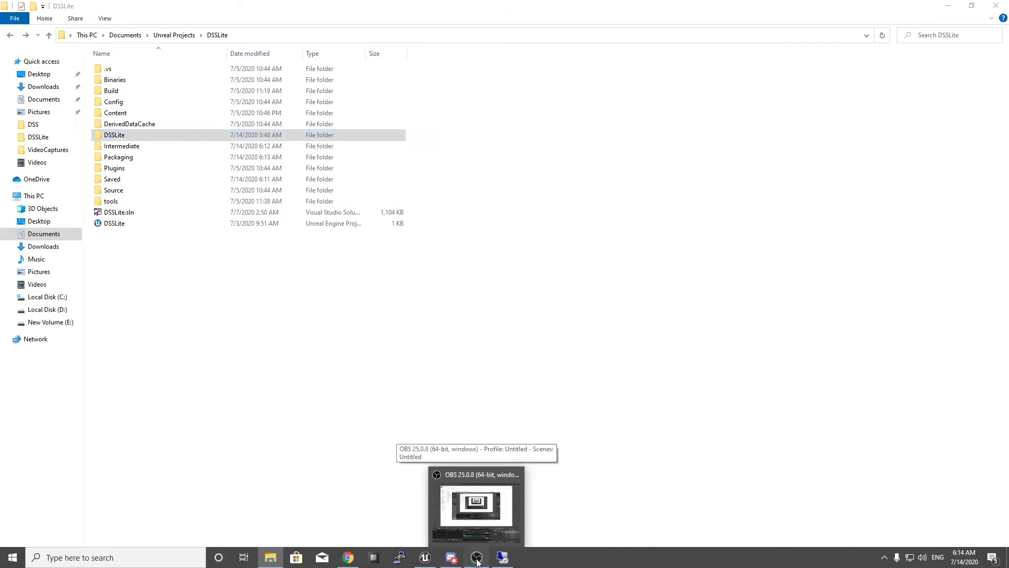
pyautogui.click(476, 559)
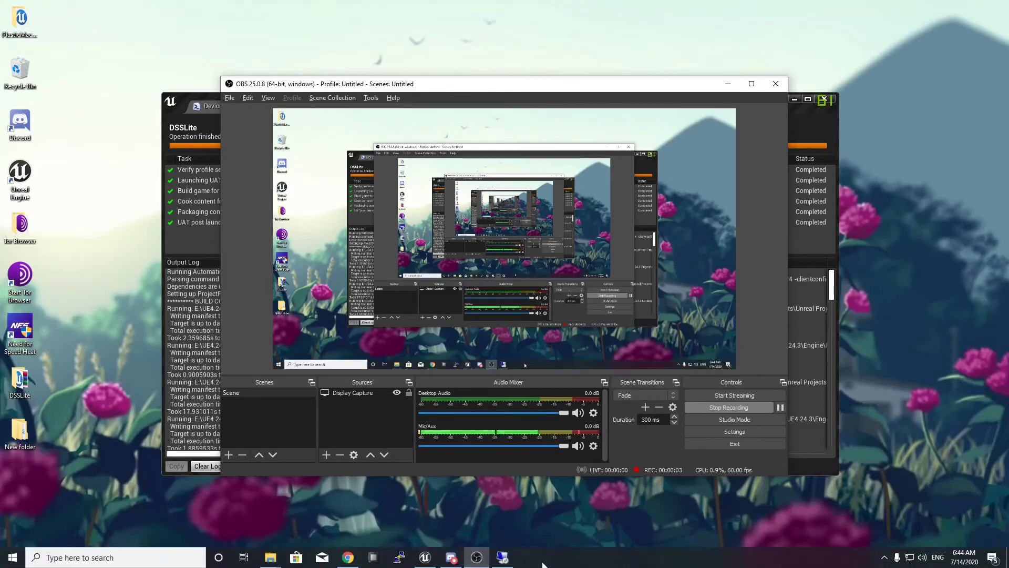
pyautogui.click(502, 558)
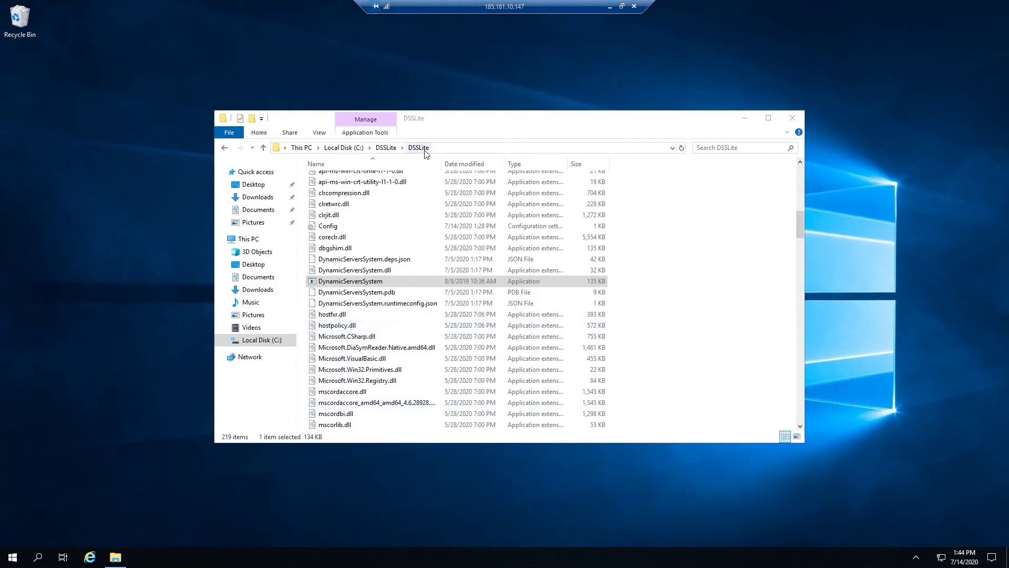
# Step: Open the Config settings file from C:\DSSLite\DSSLite on the VPS in Notepad
pyautogui.click(382, 383)
pyautogui.press('c')
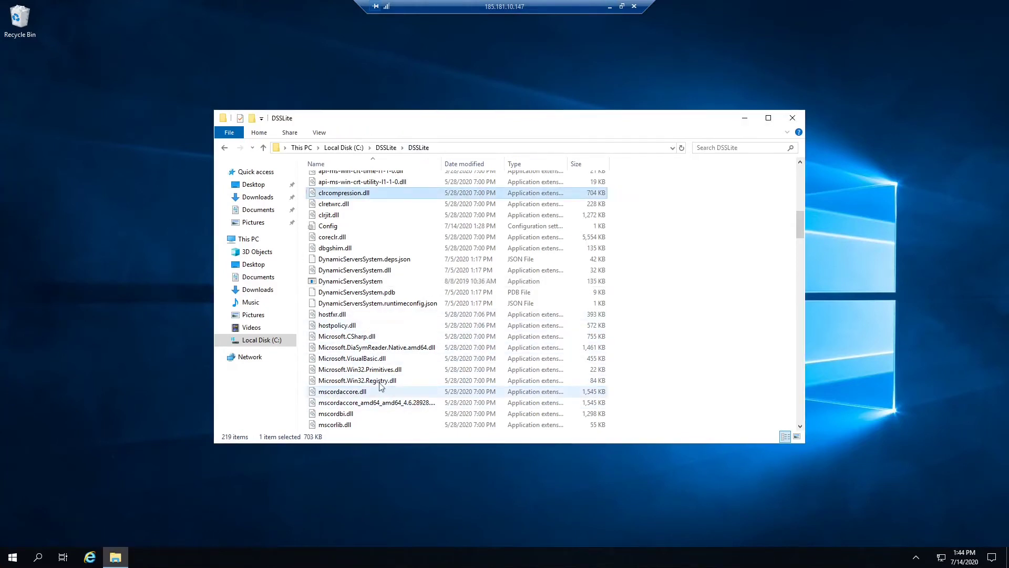
pyautogui.rightClick(327, 225)
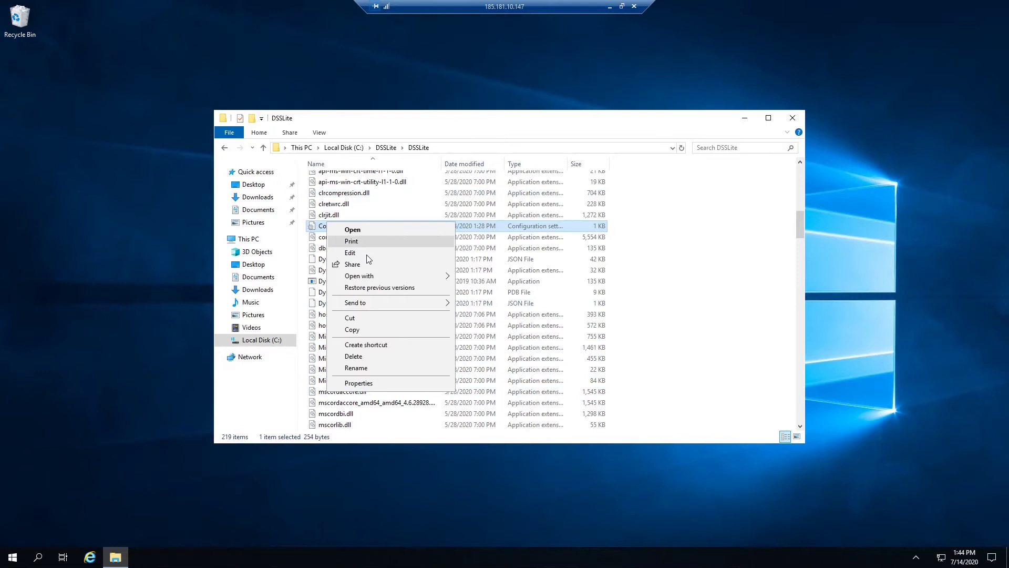
pyautogui.click(357, 252)
# Step: Go to the C:\DSSLite\WindowsServer folder and open the properties of the DSSLiteServer application
pyautogui.click(421, 119)
pyautogui.hotkey('alt', 'Up')
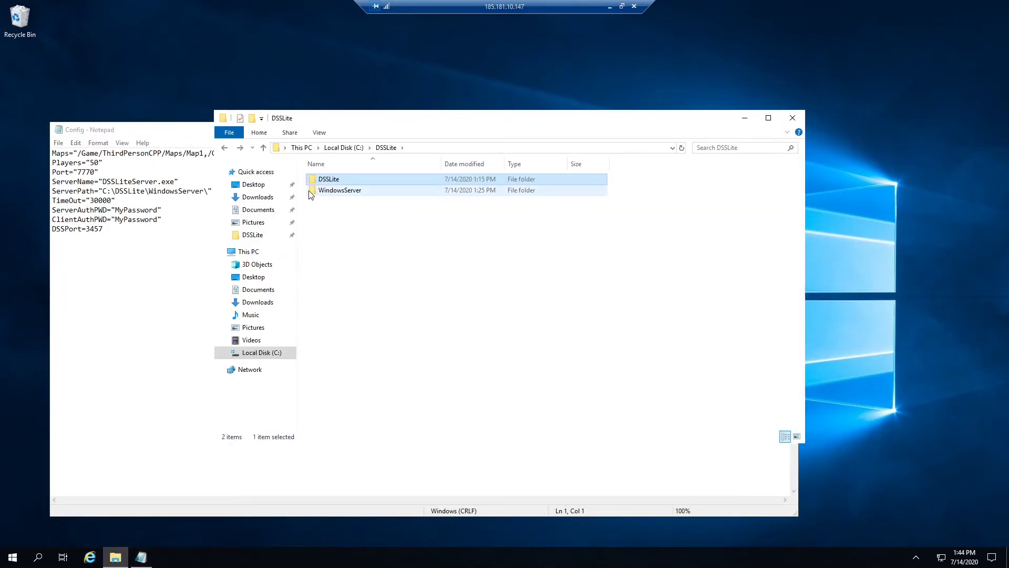
pyautogui.doubleClick(338, 191)
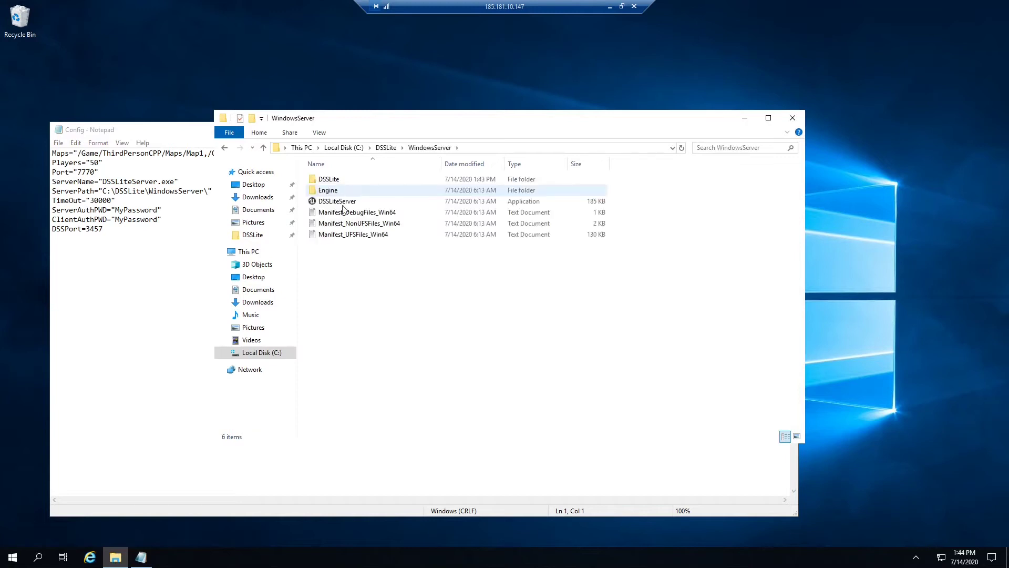
pyautogui.rightClick(342, 205)
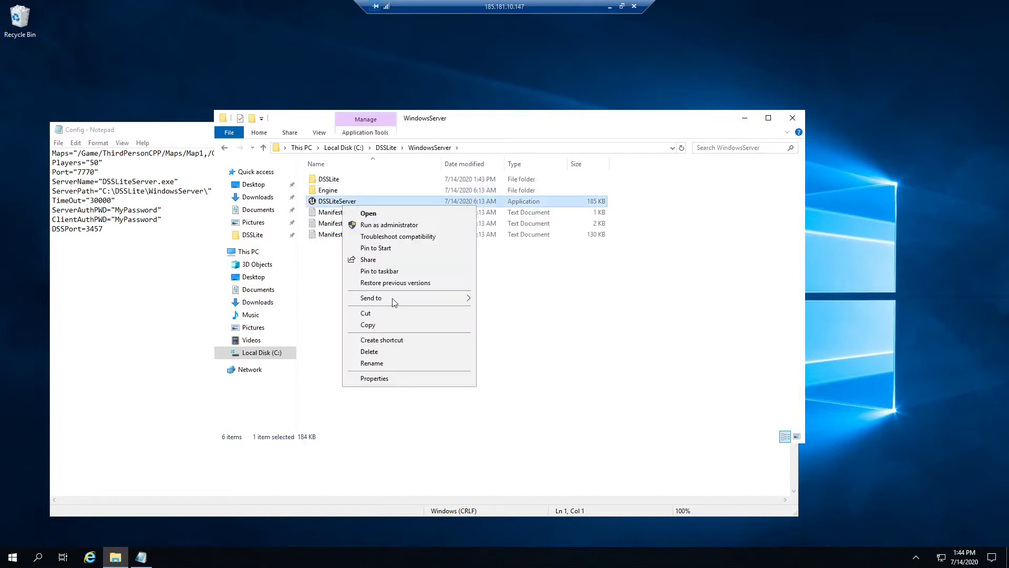
pyautogui.click(392, 379)
pyautogui.doubleClick(416, 251)
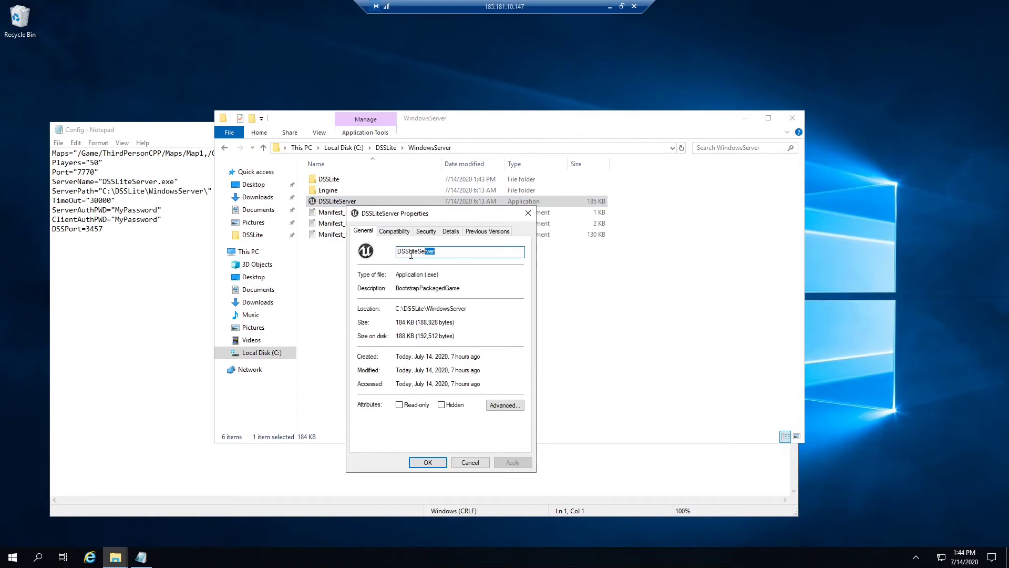
# Step: Compare the ServerName entry in the Config file with the file name in the DSSLiteServer properties
pyautogui.click(137, 191)
pyautogui.moveTo(52, 182); pyautogui.dragTo(102, 183)
pyautogui.click(159, 182)
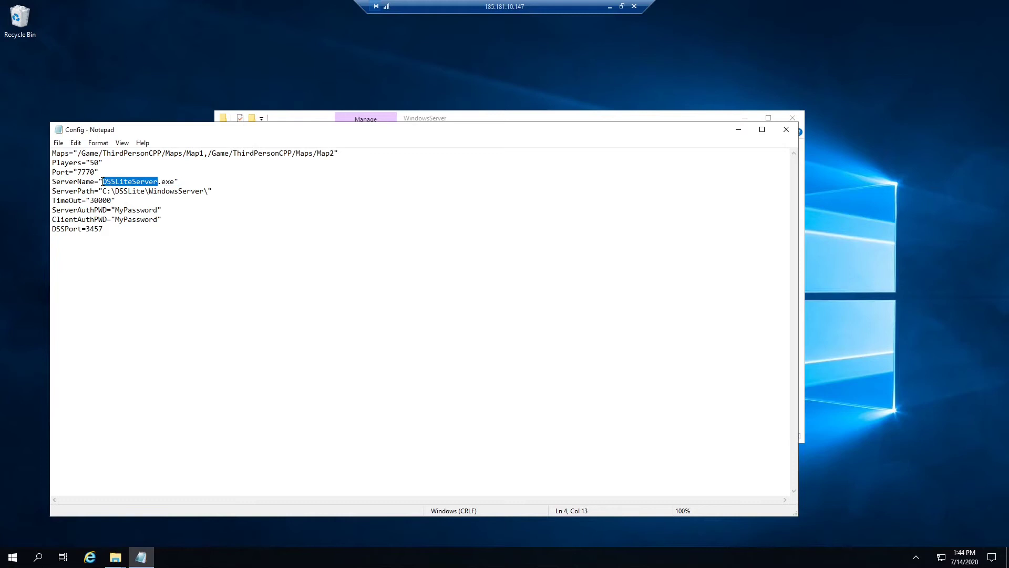
pyautogui.click(158, 183)
pyautogui.click(458, 123)
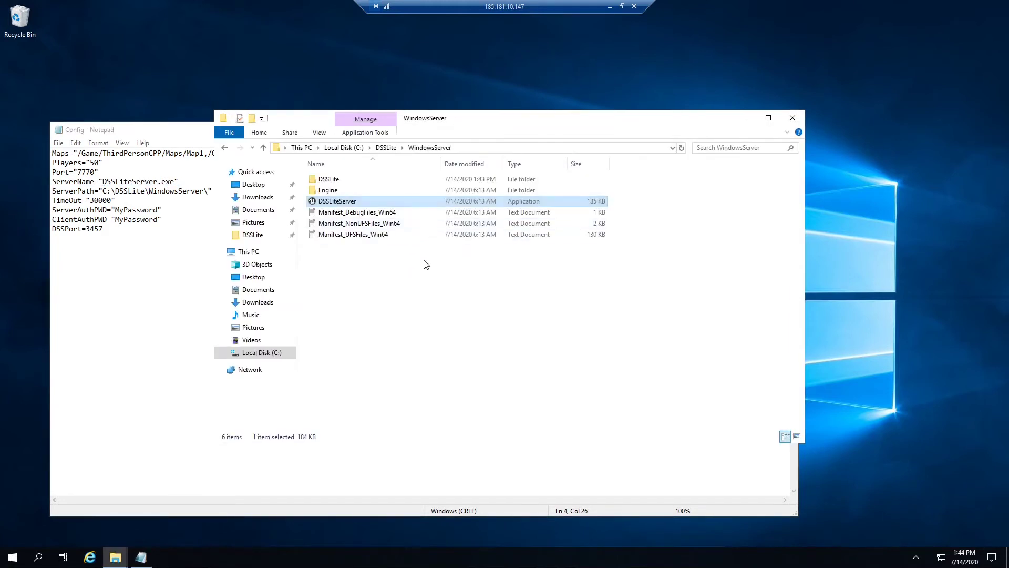
pyautogui.hotkey('alt', 'Tab')
pyautogui.hotkey('alt', 'Tab')
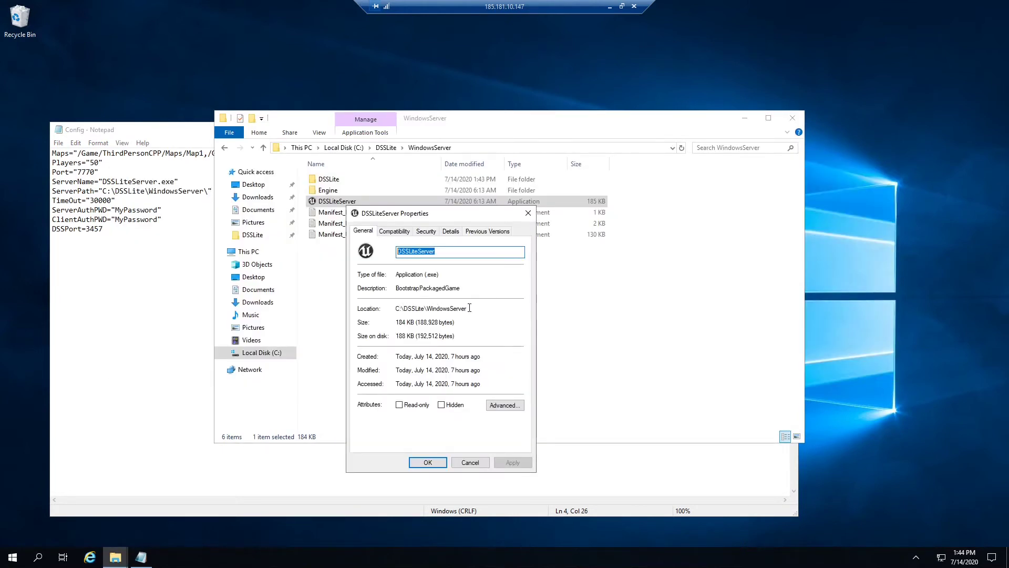
# Step: Compare the DSSLiteServer location with the ServerPath entry and its trailing backslash, and close the Config file and the properties
pyautogui.moveTo(467, 308); pyautogui.dragTo(415, 308)
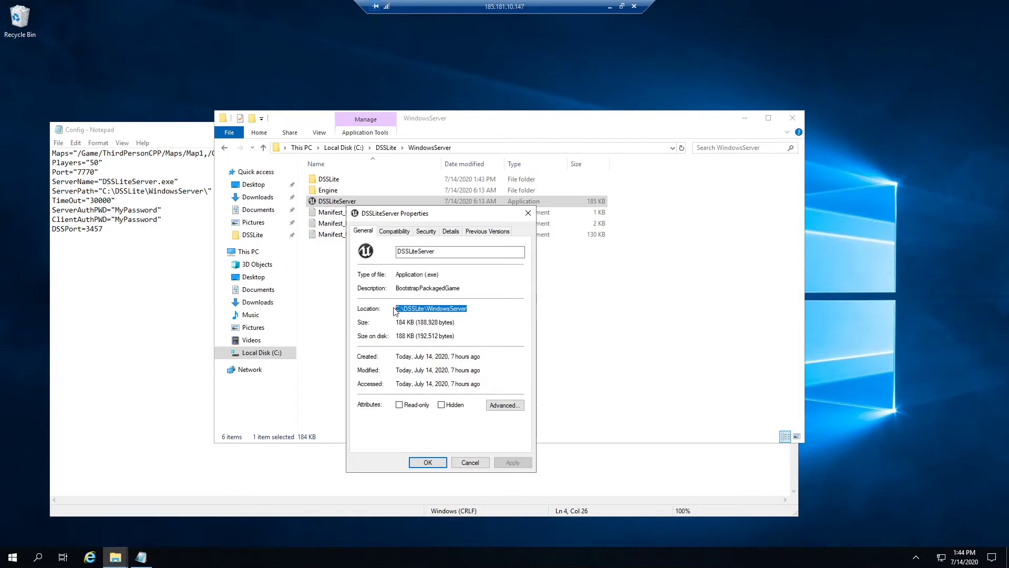
pyautogui.click(126, 190)
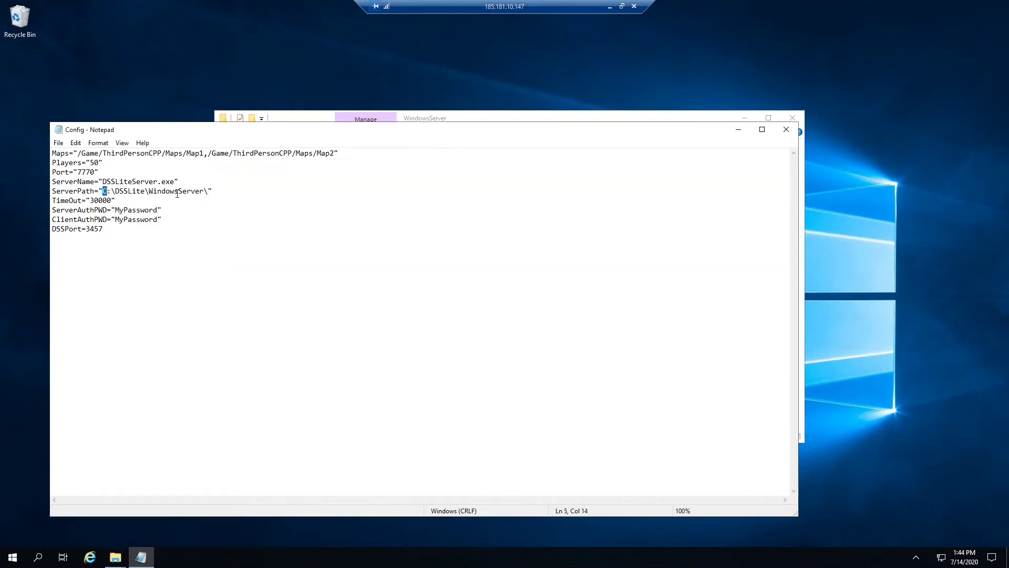
pyautogui.moveTo(164, 193); pyautogui.dragTo(208, 194)
pyautogui.click(209, 194)
pyautogui.press('BackSpace')
pyautogui.click(786, 129)
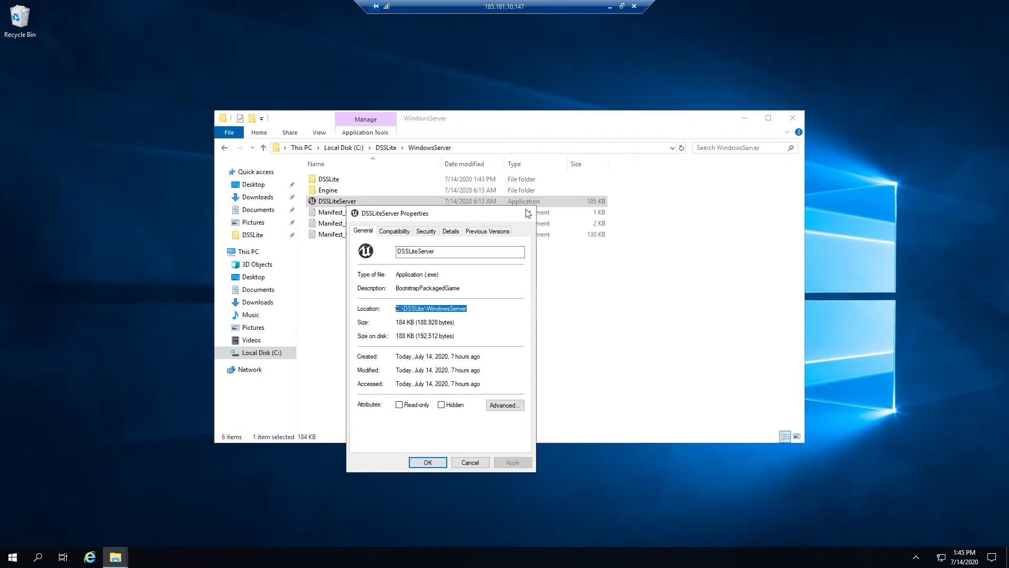
pyautogui.click(422, 463)
# Step: Run the DynamicServersSystem application from C:\DSSLite\DSSLite on the VPS
pyautogui.click(335, 290)
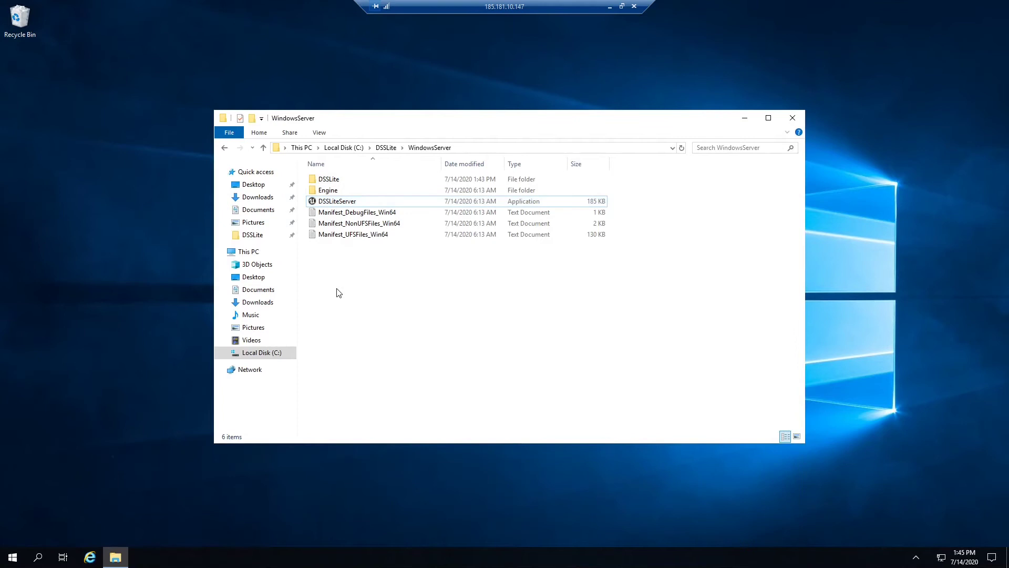
pyautogui.hotkey('alt', 'Left')
pyautogui.doubleClick(337, 179)
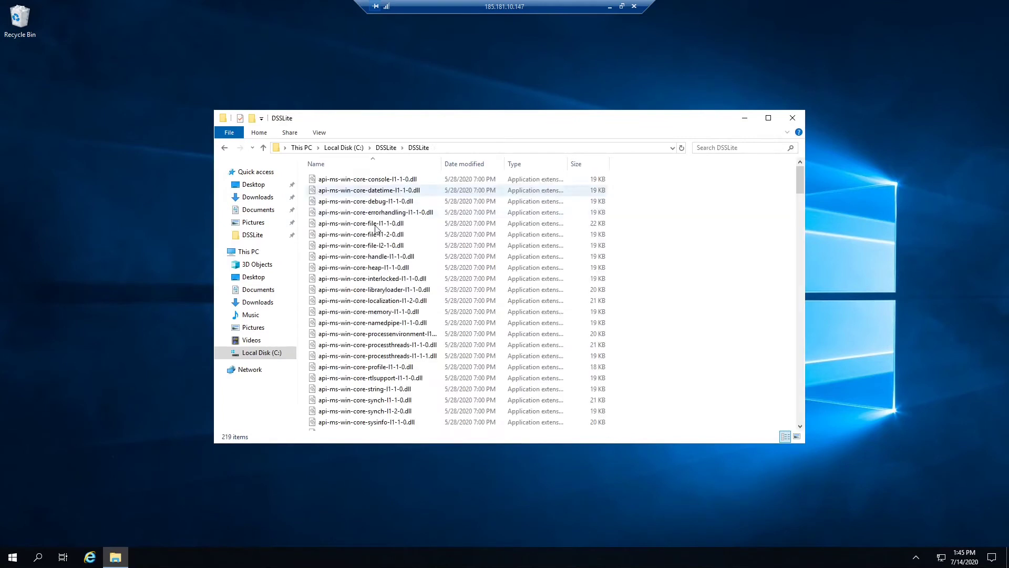
pyautogui.scroll(-7, 414, 321)
pyautogui.scroll(-5, 415, 322)
pyautogui.doubleClick(356, 316)
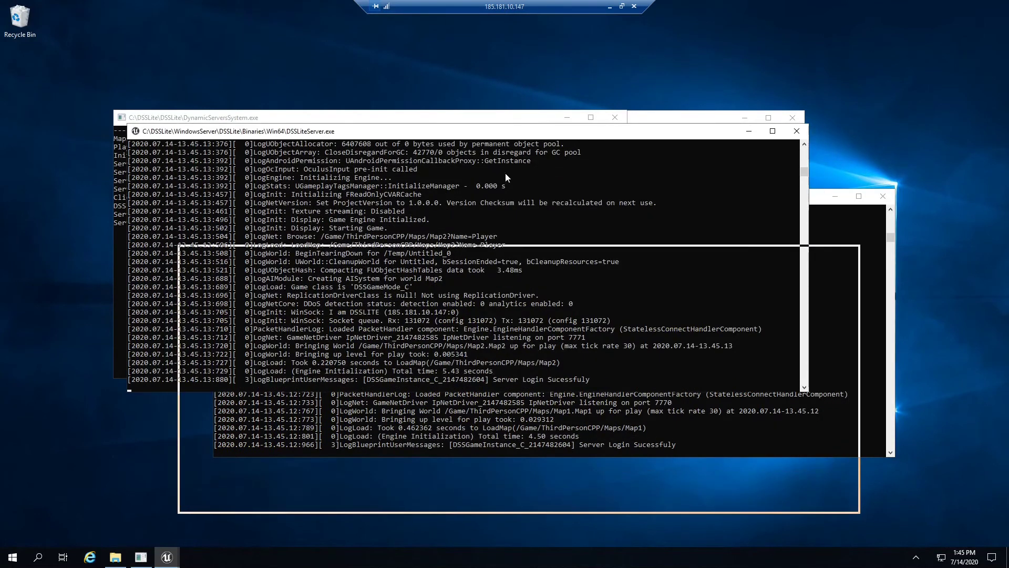
# Step: Minimise the remote session and open the DSSLite project folder in the local File Explorer
pyautogui.click(610, 6)
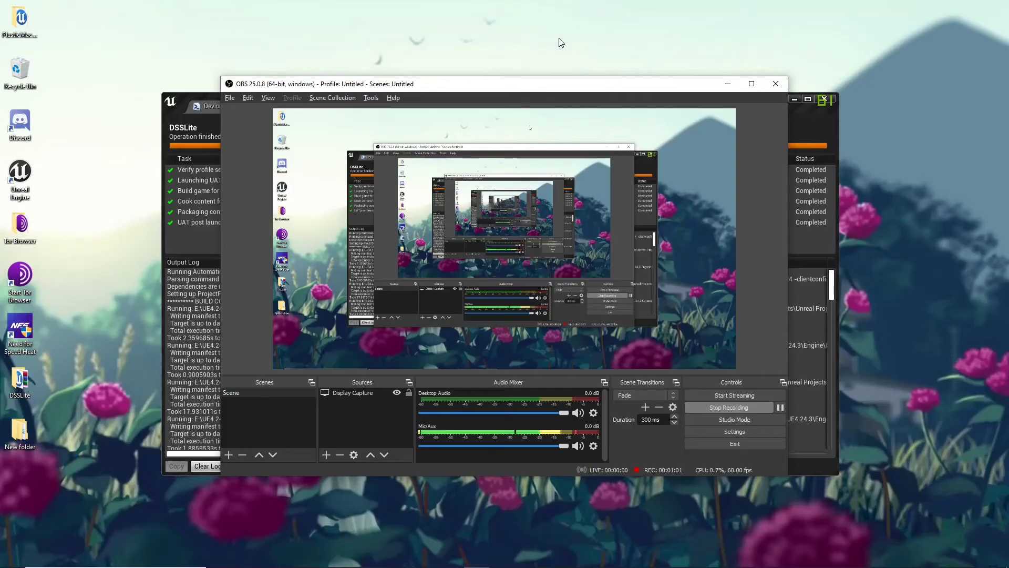
pyautogui.click(265, 564)
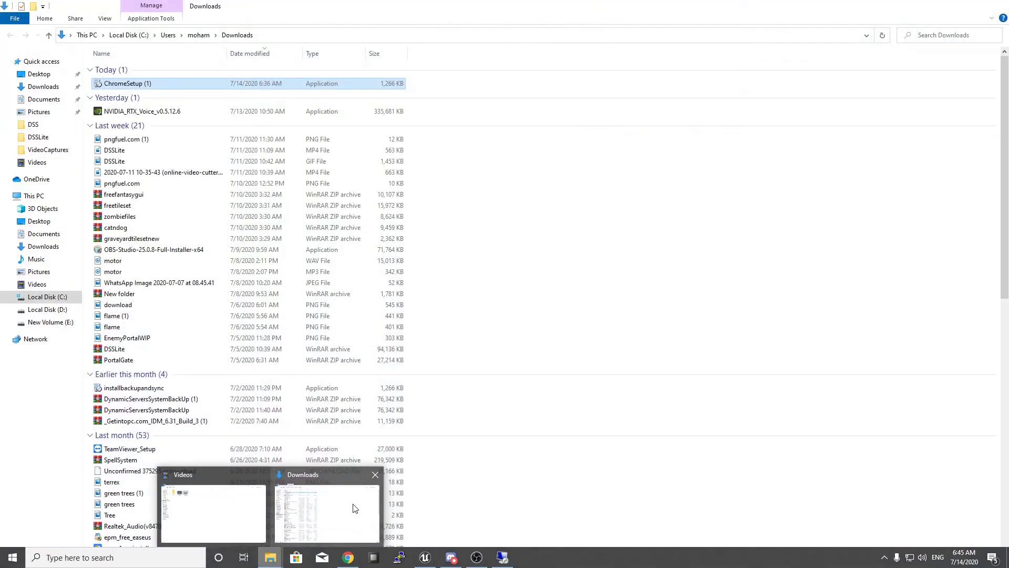
pyautogui.click(220, 505)
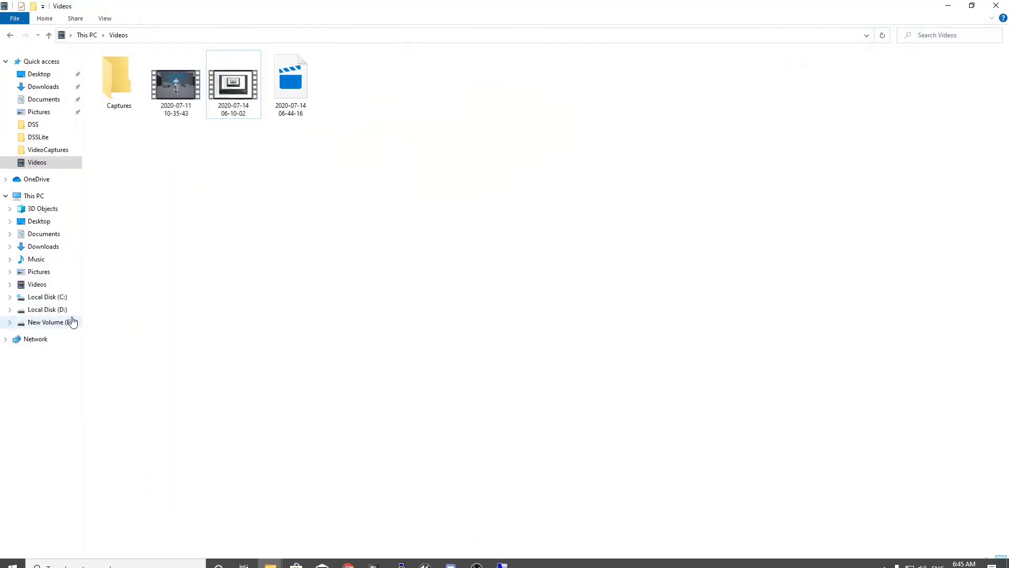
pyautogui.click(45, 134)
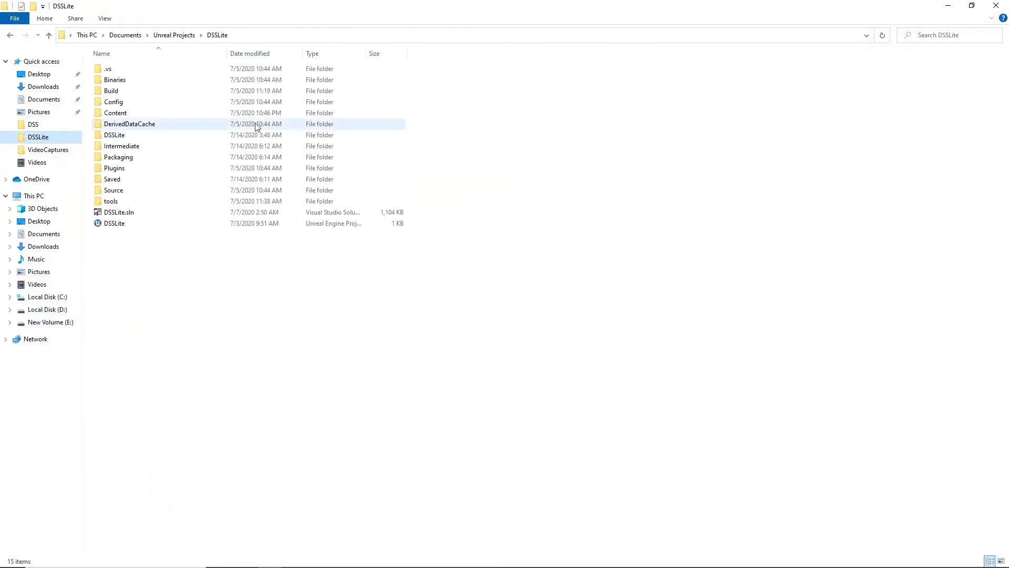
pyautogui.click(122, 138)
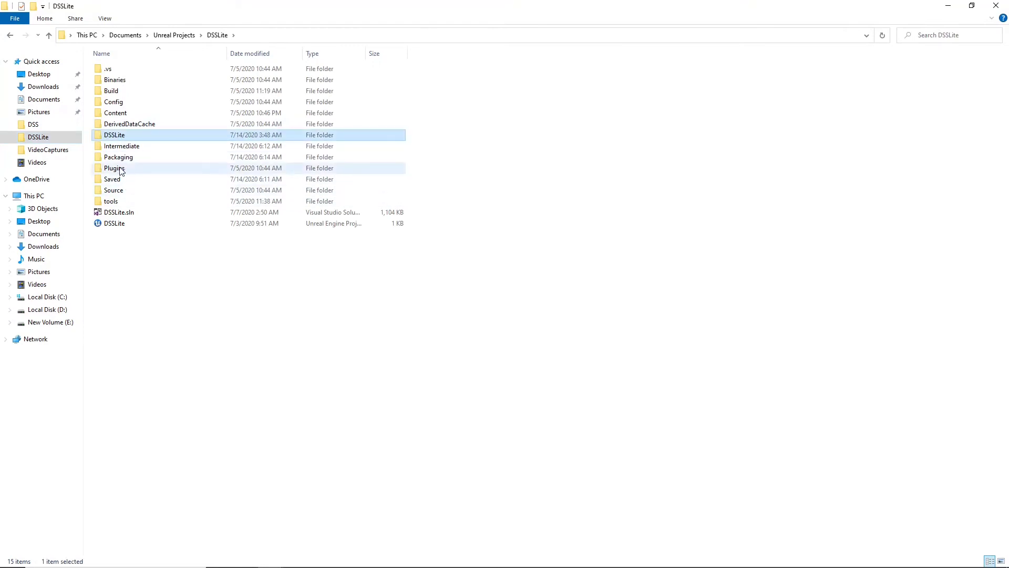
# Step: Launch the DSSLite client from Packaging\WindowsNoEditor and try to connect to Map1 with the character name "M"
pyautogui.doubleClick(119, 157)
pyautogui.doubleClick(147, 70)
pyautogui.click(145, 92)
pyautogui.doubleClick(146, 91)
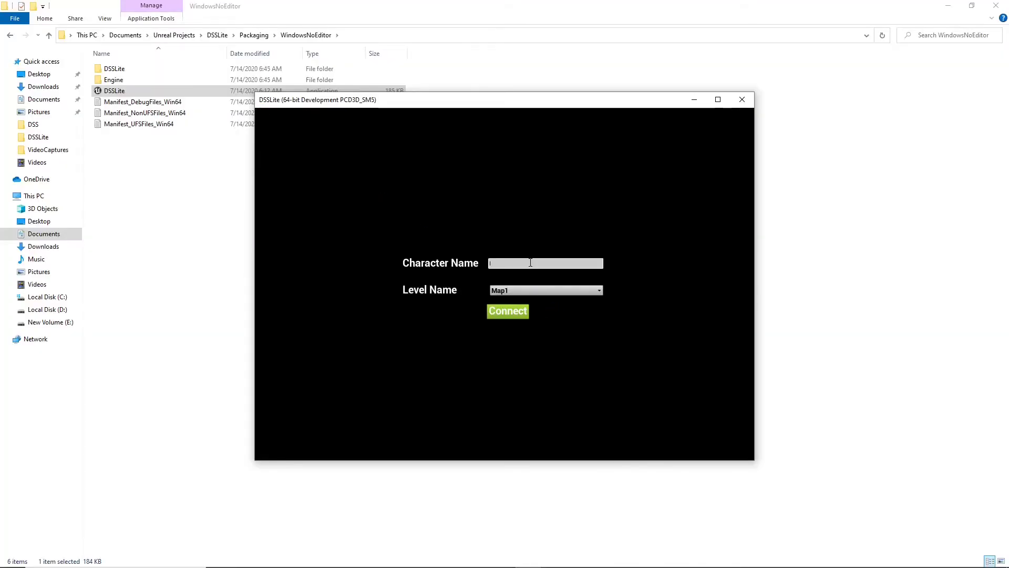
pyautogui.write('M')
pyautogui.click(512, 307)
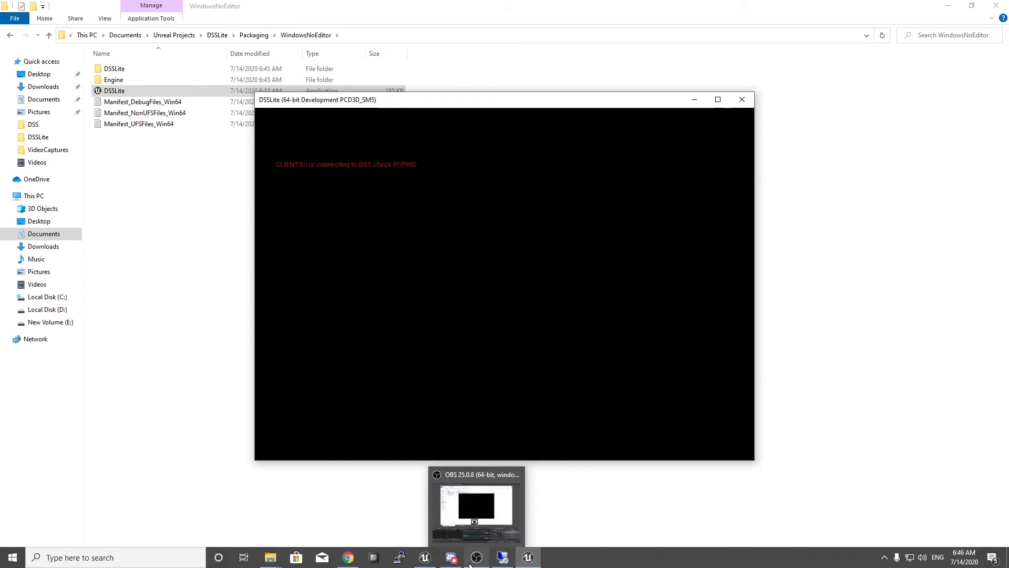
# Step: Return to the VPS remote session and open the inbound rules in the Windows Defender Firewall advanced settings
pyautogui.click(471, 564)
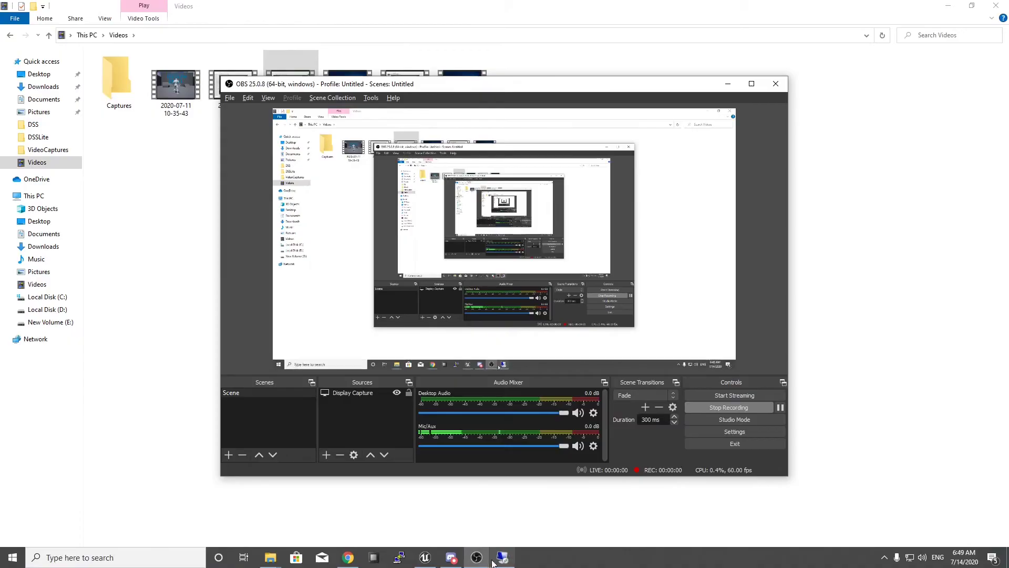
pyautogui.click(494, 559)
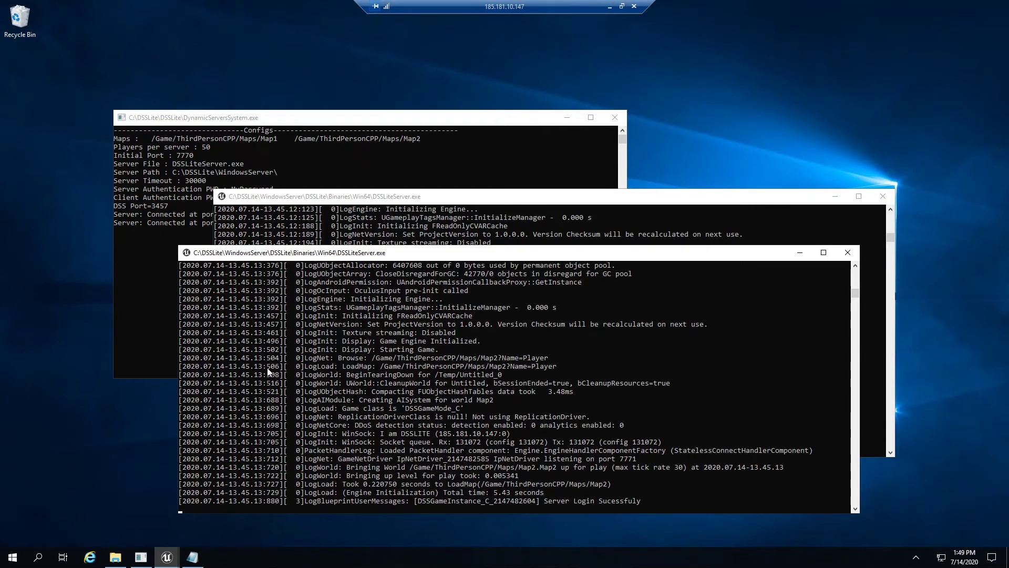
pyautogui.press('super')
pyautogui.write('fire')
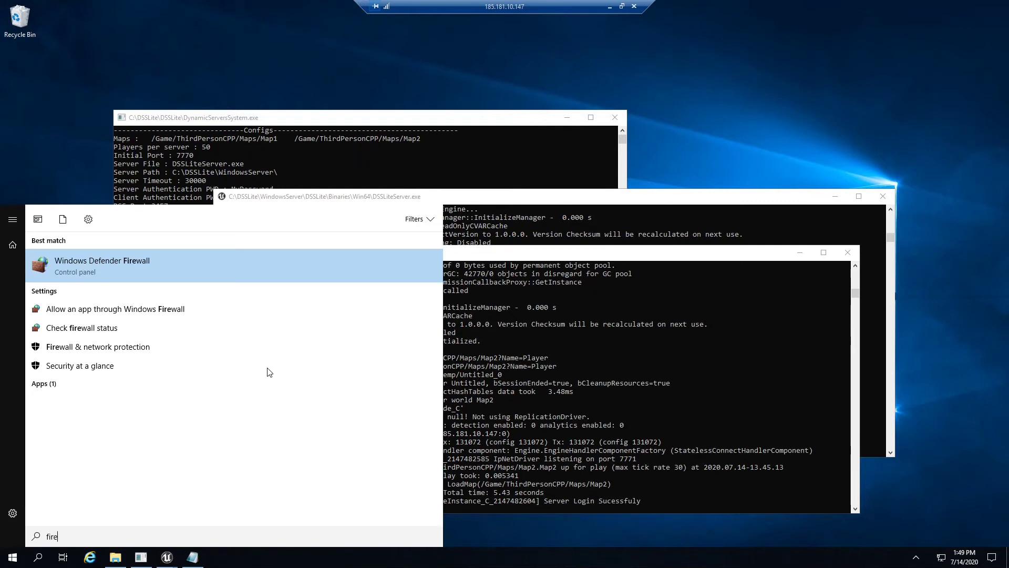
pyautogui.press('Return')
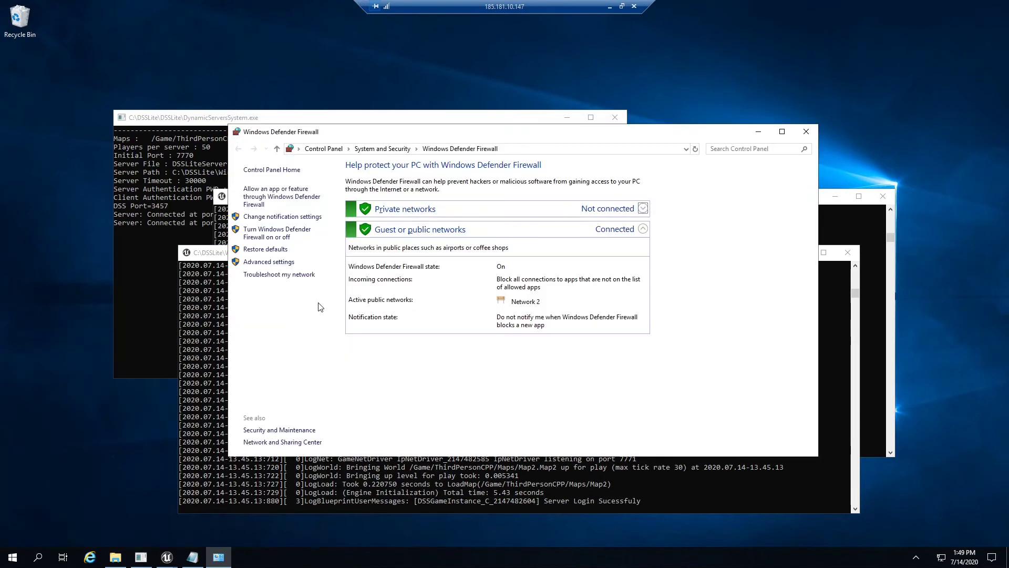
pyautogui.click(280, 264)
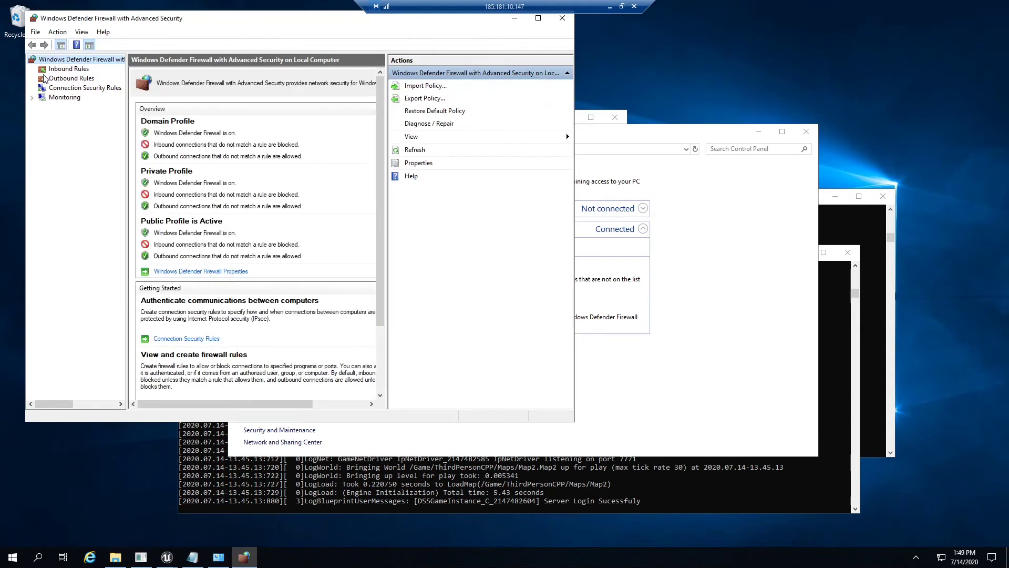
pyautogui.click(56, 69)
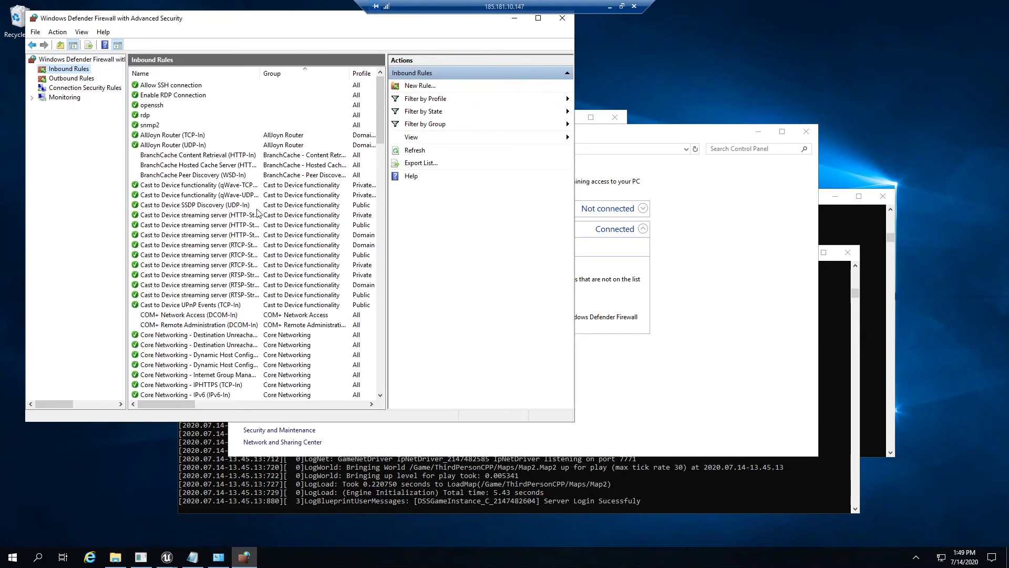
# Step: Start a new inbound firewall rule and set its rule type to Port
pyautogui.click(430, 86)
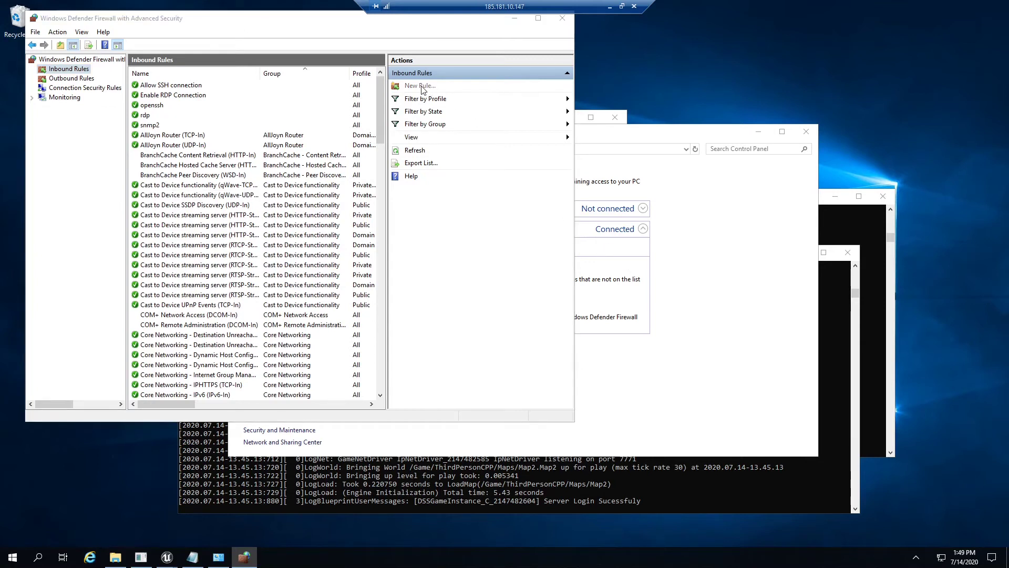
pyautogui.moveTo(215, 68); pyautogui.dragTo(560, 207)
pyautogui.click(552, 294)
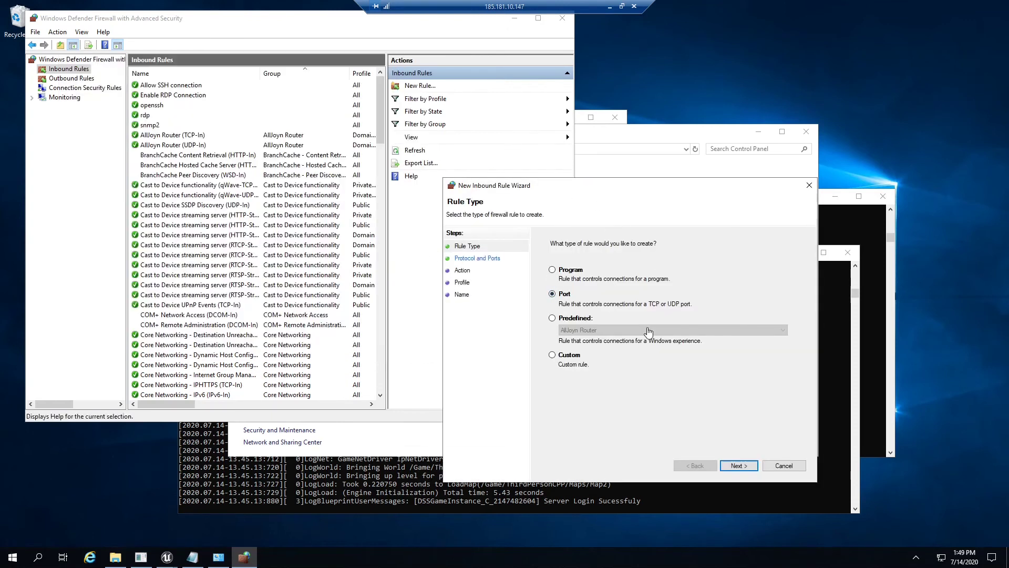
pyautogui.click(746, 466)
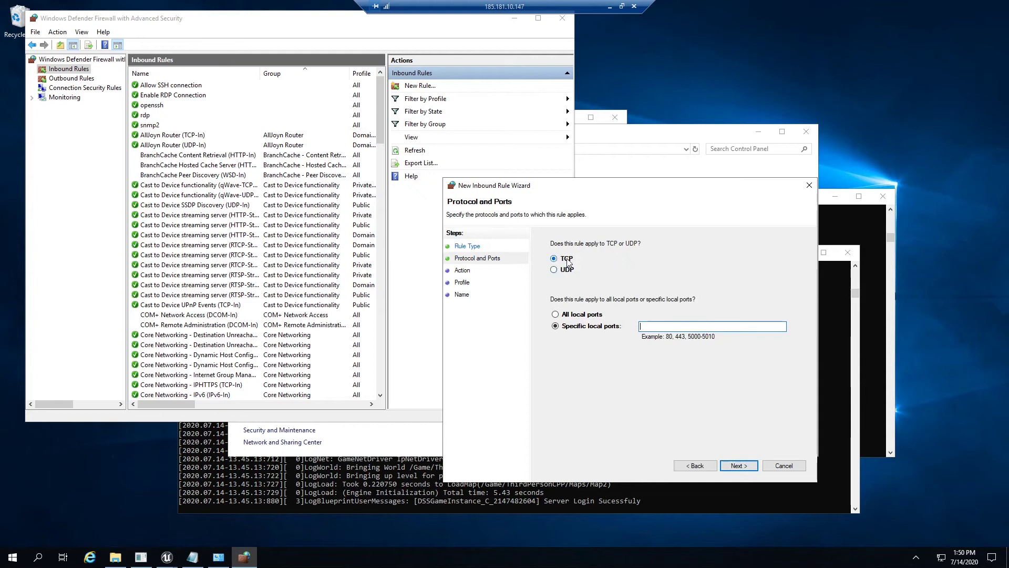
# Step: Look up the DSSPort value in the Config file and apply the rule to the specific local TCP port 3457
pyautogui.click(193, 559)
pyautogui.doubleClick(95, 230)
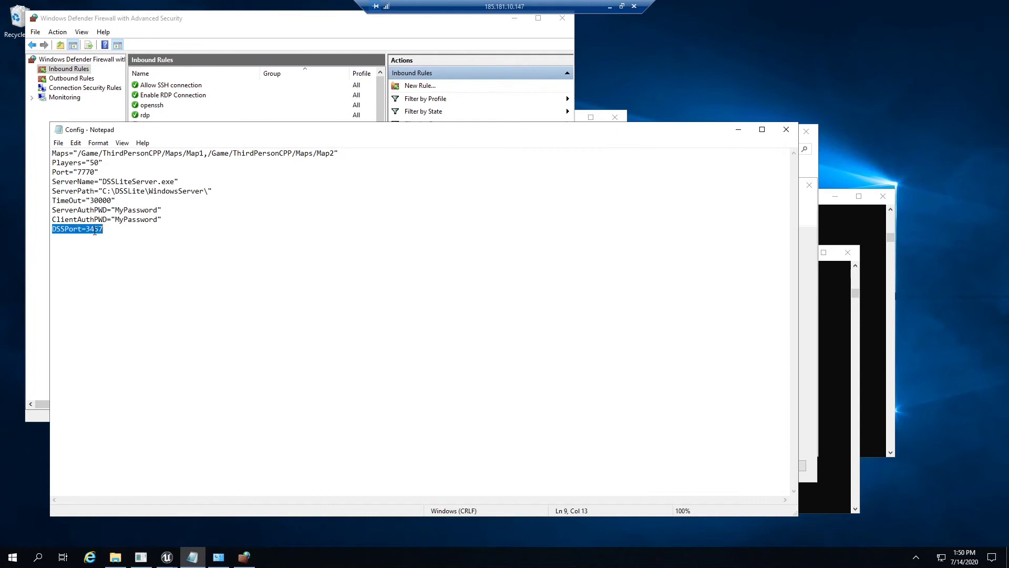
pyautogui.click(114, 236)
pyautogui.hotkey('shift', 'Left')
pyautogui.hotkey('shift', 'Left')
pyautogui.hotkey('shift', 'Left')
pyautogui.hotkey('shift', 'Left')
pyautogui.click(738, 129)
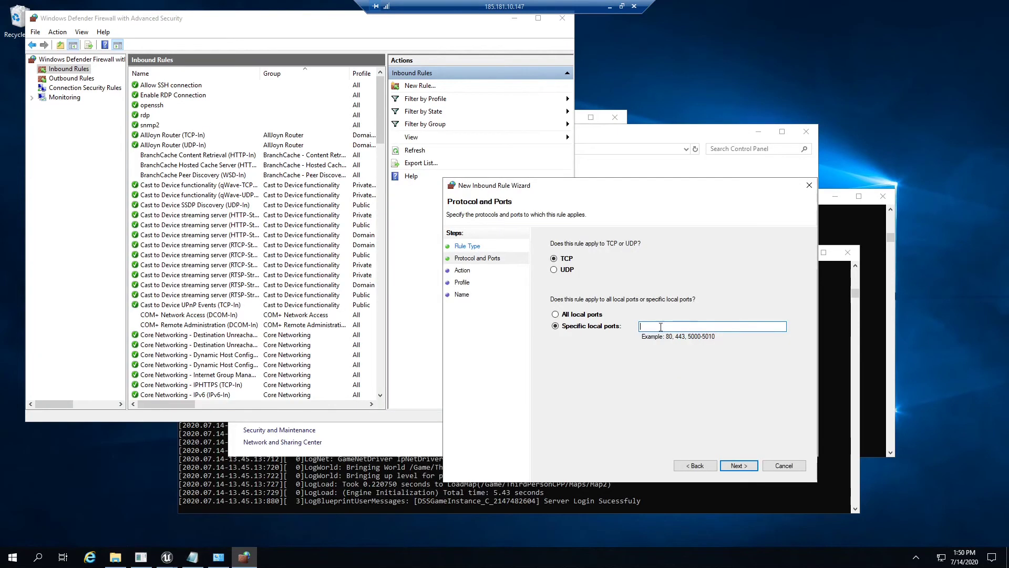
pyautogui.click(738, 465)
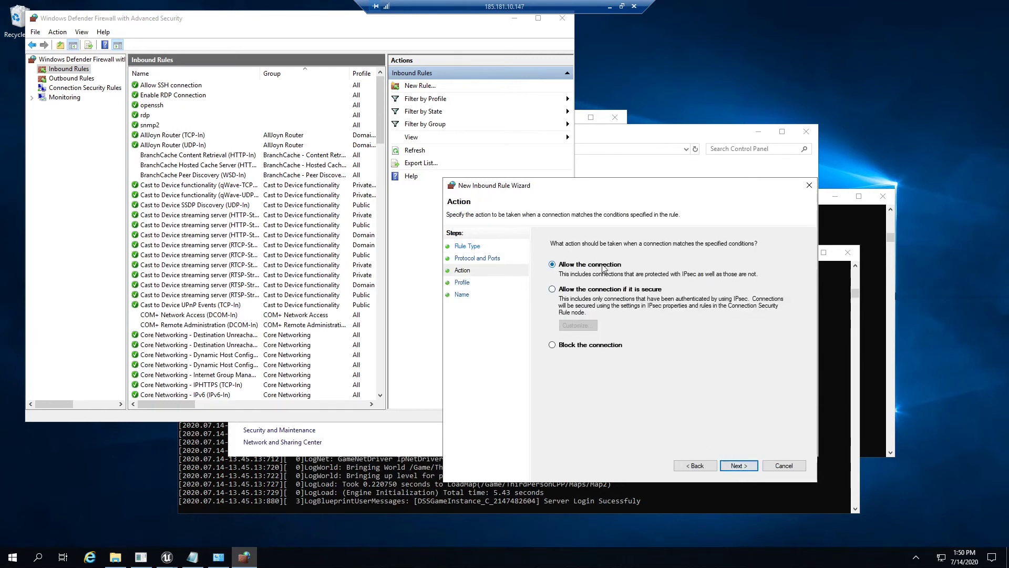
# Step: Allow the connection on the Domain, Private and Public profiles, name the rule DSSLite and finish it
pyautogui.click(738, 465)
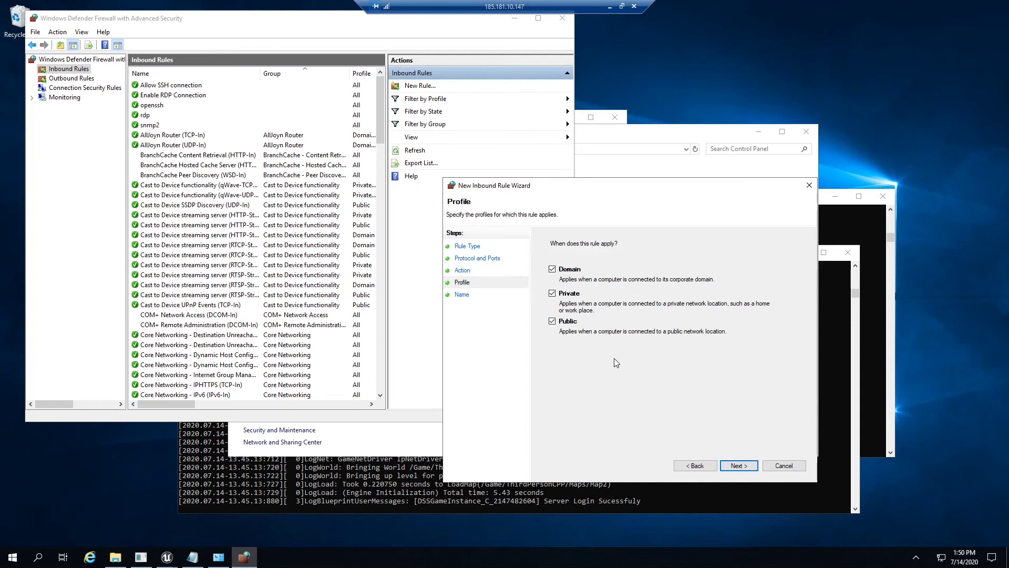
pyautogui.click(739, 465)
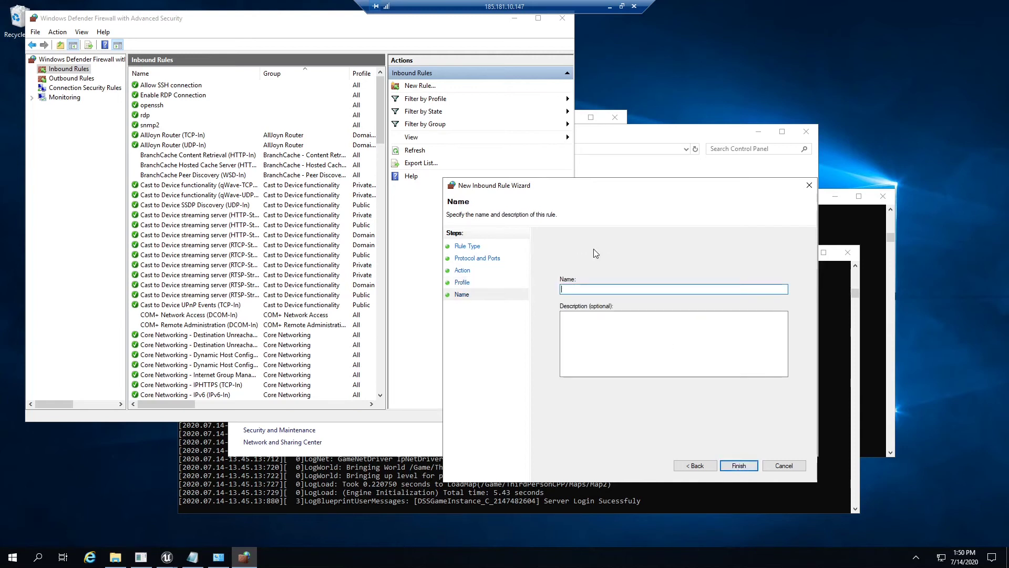
pyautogui.write('DSSLite')
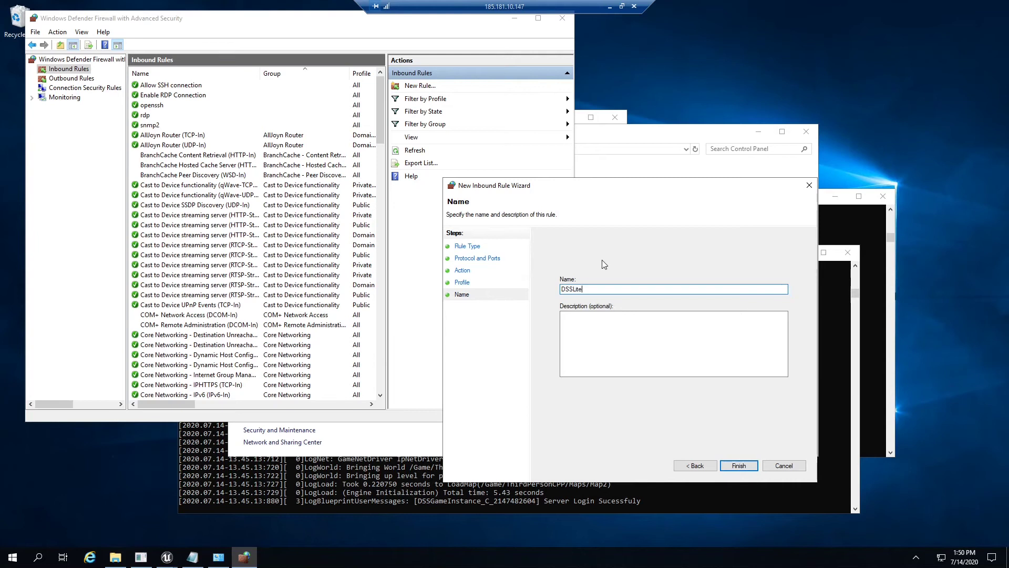
pyautogui.click(742, 467)
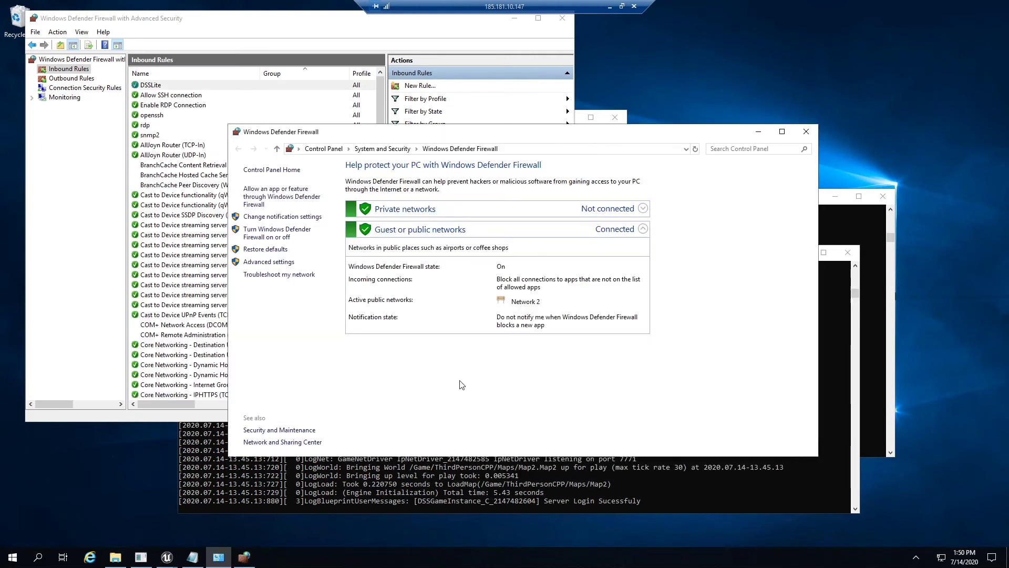
pyautogui.click(757, 136)
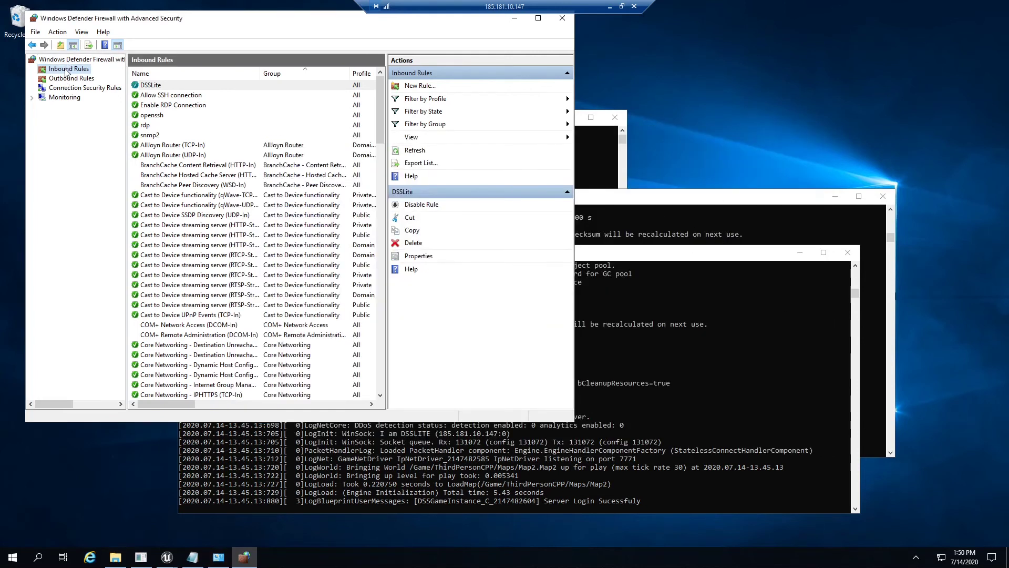
# Step: Start a second inbound firewall rule with the Port rule type
pyautogui.click(418, 85)
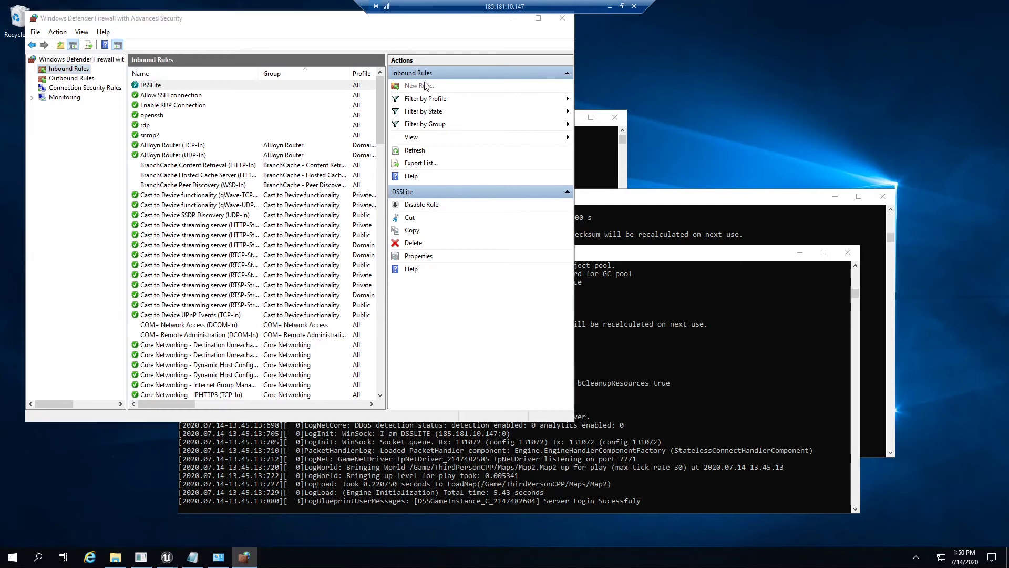
pyautogui.moveTo(336, 81); pyautogui.dragTo(606, 120)
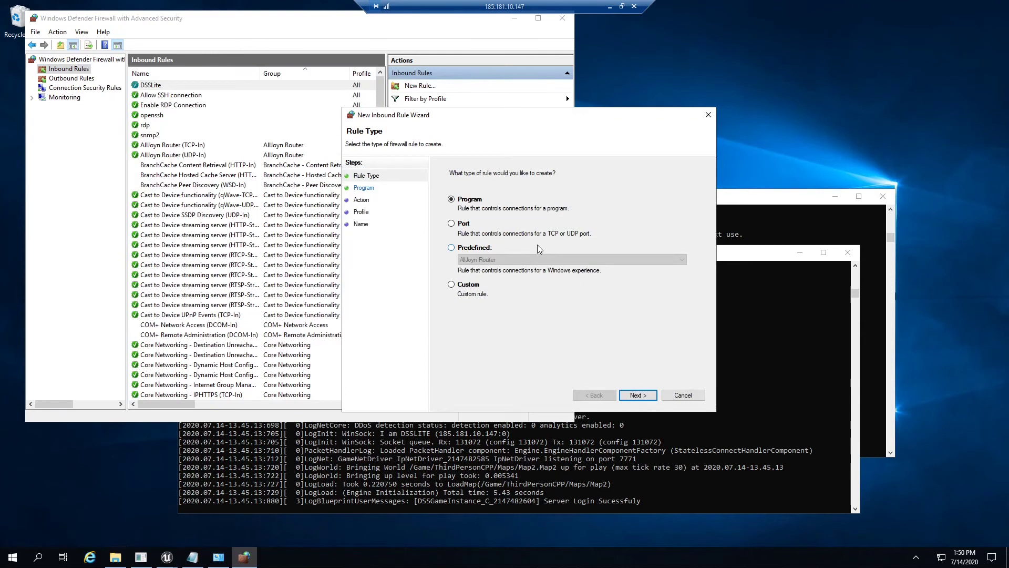
pyautogui.click(464, 224)
pyautogui.click(637, 394)
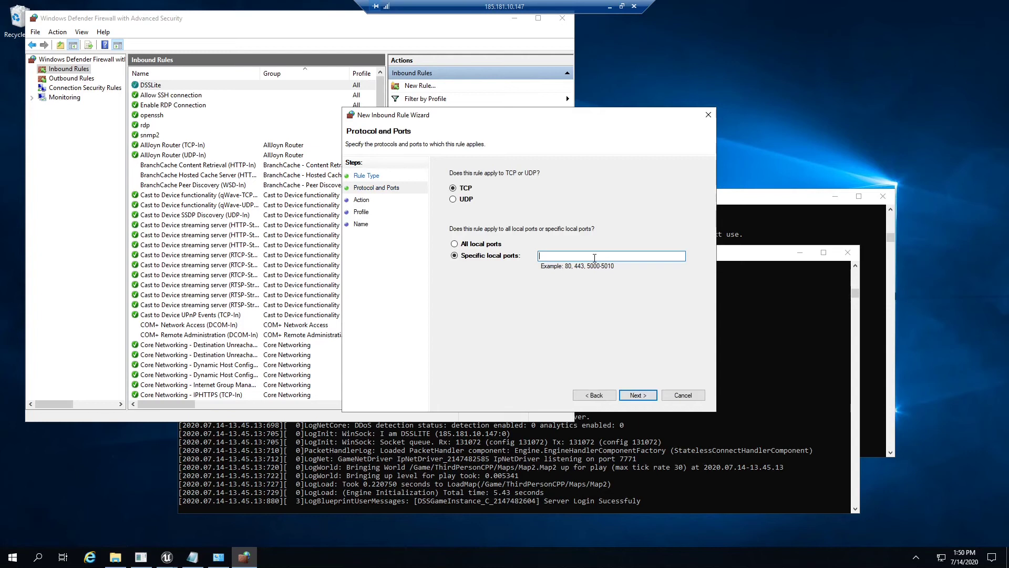
# Step: Apply the rule to UDP with the specific local ports 7770-7780
pyautogui.write('77707780')
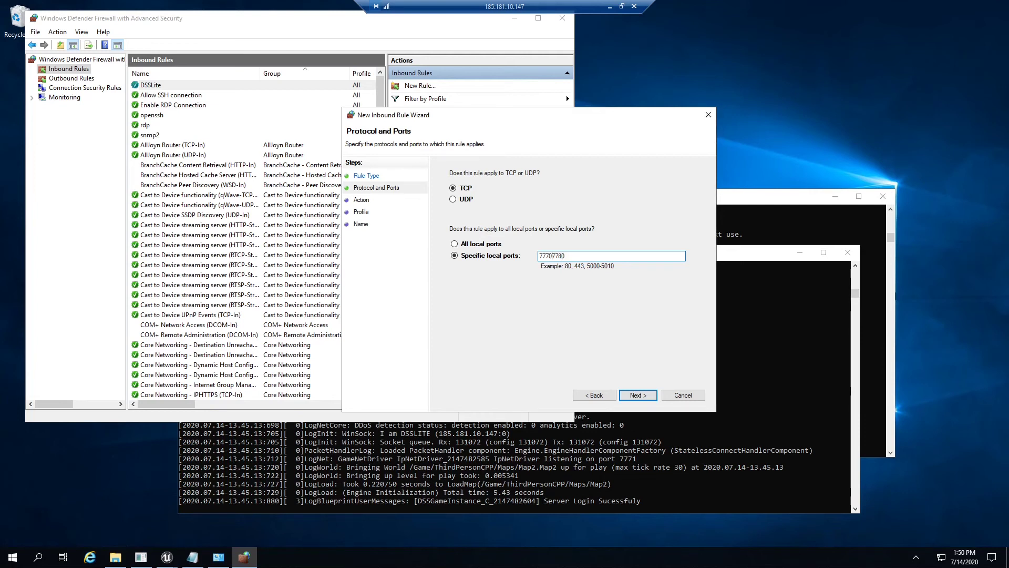
pyautogui.write('-')
pyautogui.click(468, 201)
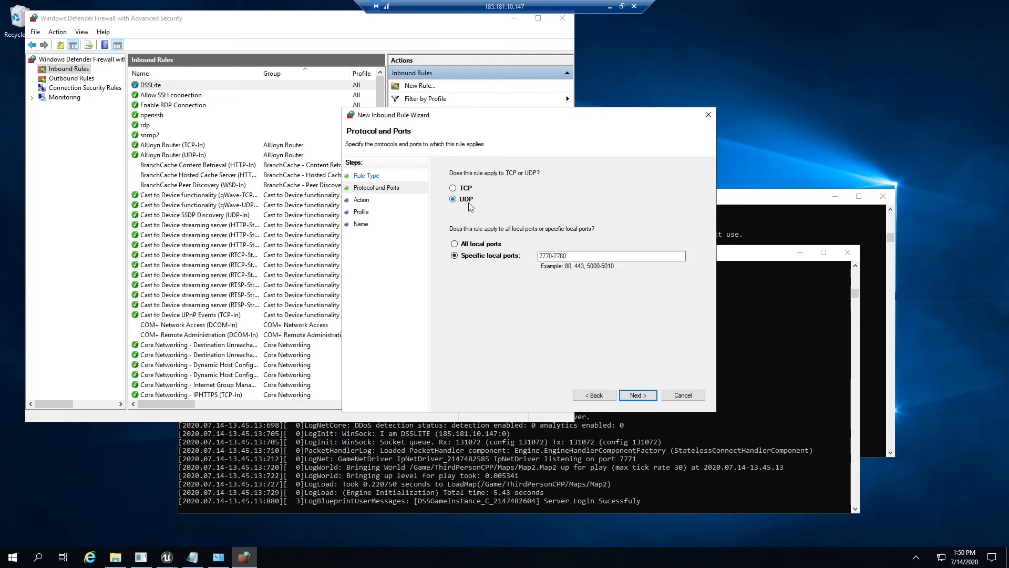
pyautogui.click(635, 396)
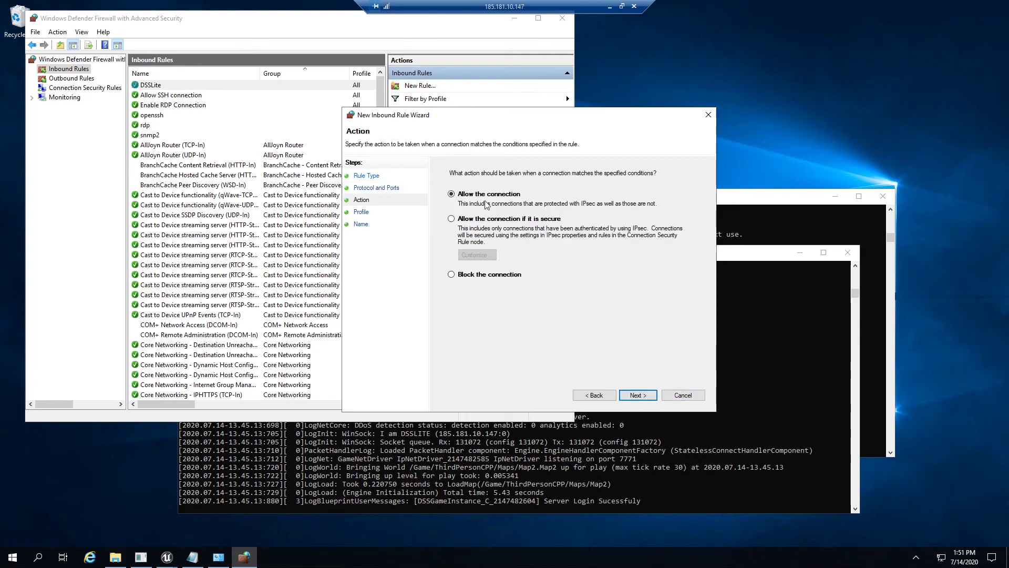
# Step: Keep the connection allowed on all profiles, name the rule UE4Servers and finish it
pyautogui.click(640, 395)
pyautogui.click(633, 395)
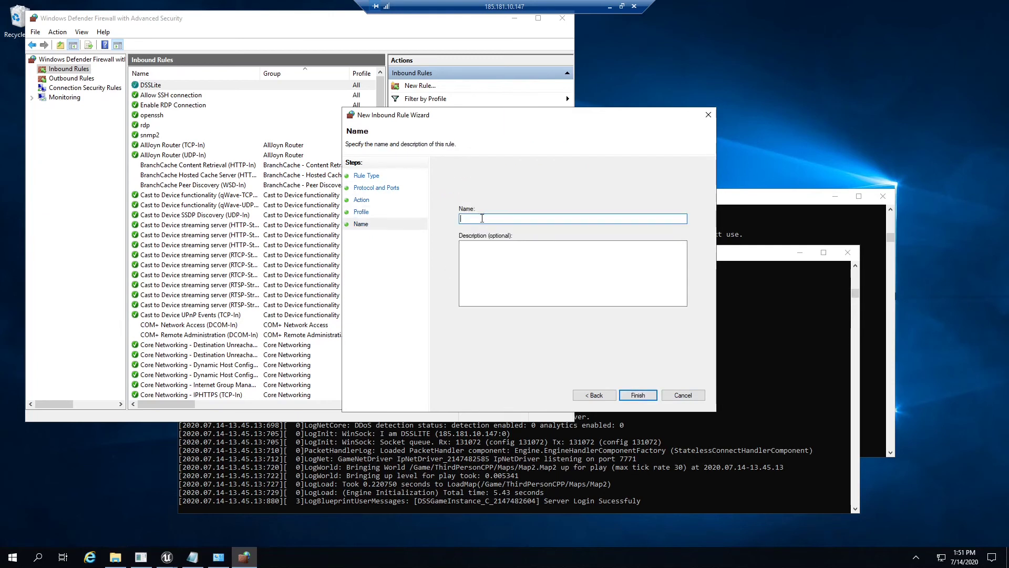
pyautogui.write('UE4Servers')
pyautogui.click(638, 395)
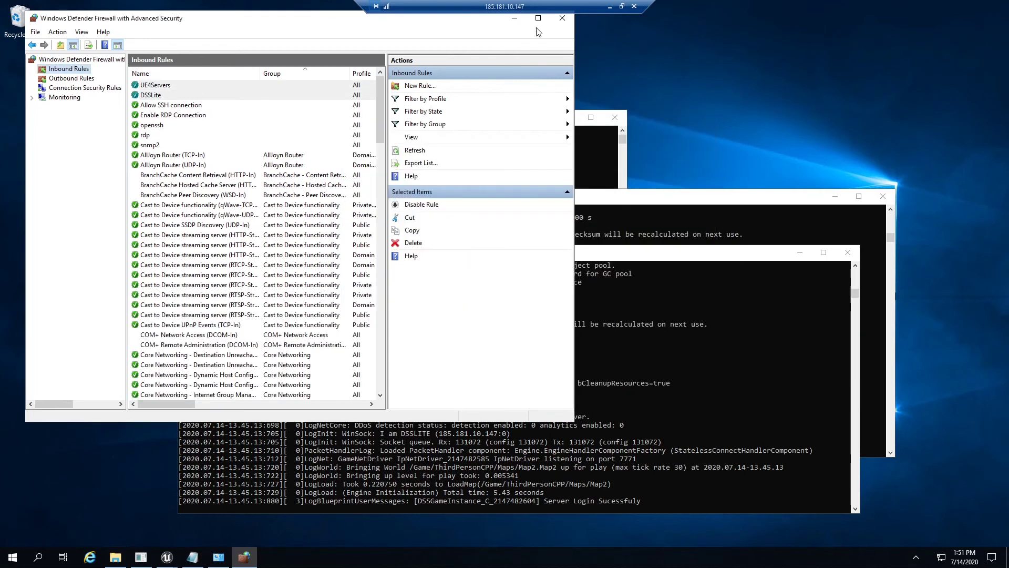
# Step: Minimise the firewall window, return to the local PC and launch the DSSLite client from Packaging\WindowsNoEditor
pyautogui.click(515, 19)
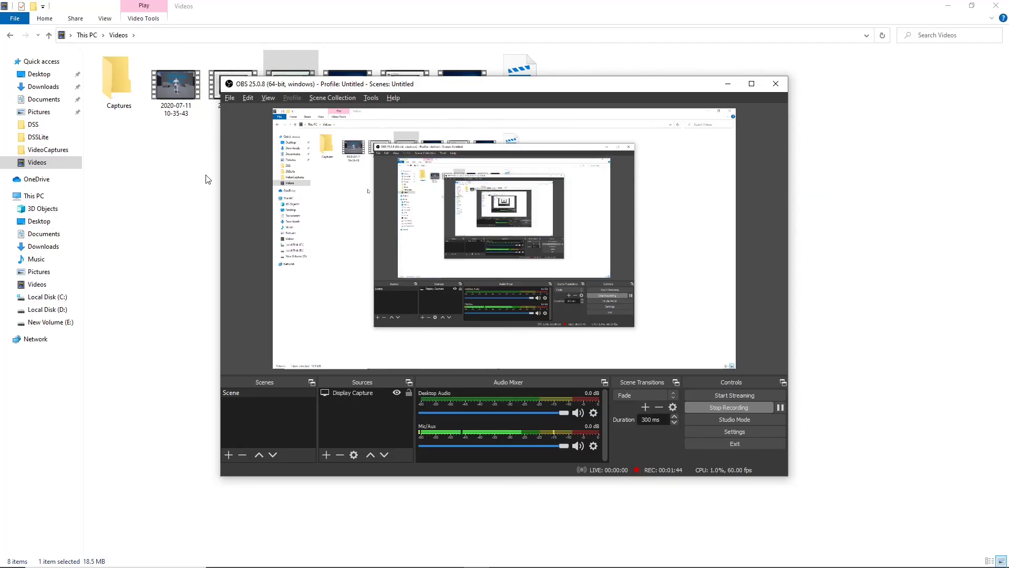
pyautogui.hotkey('alt', 'Left')
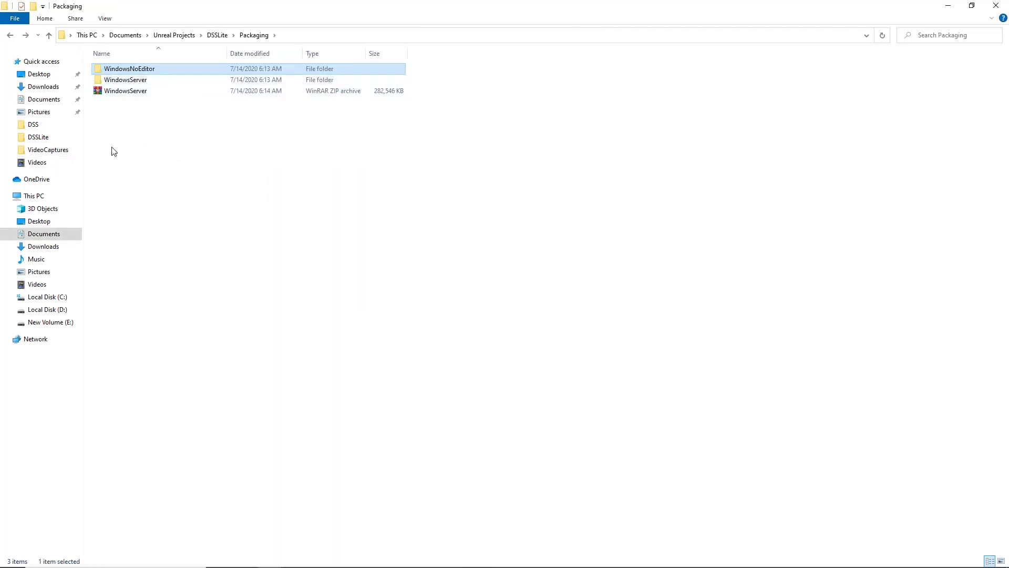
pyautogui.doubleClick(156, 68)
pyautogui.doubleClick(202, 91)
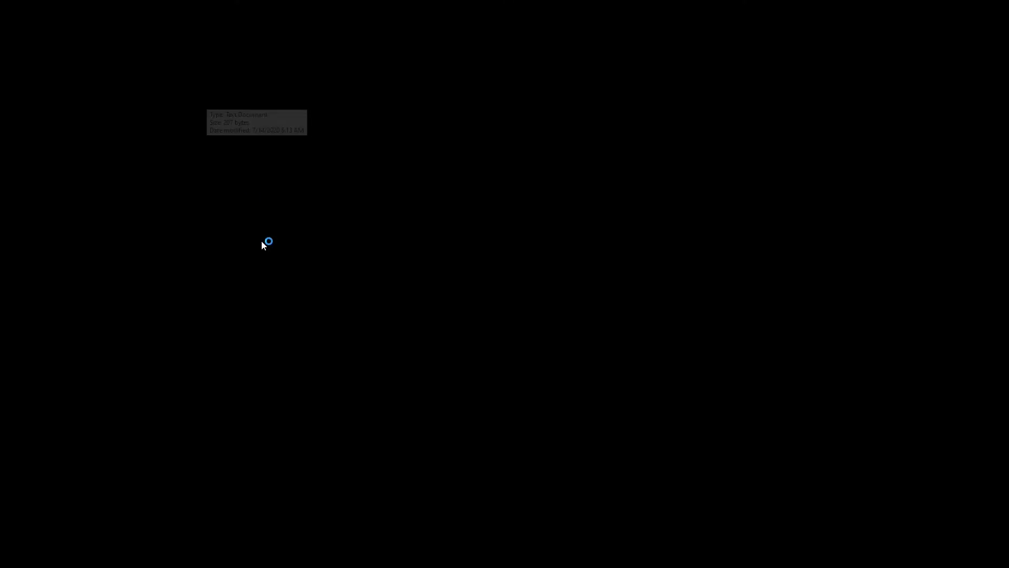
# Step: Enter a character name in the client and connect to Map1
pyautogui.click(499, 263)
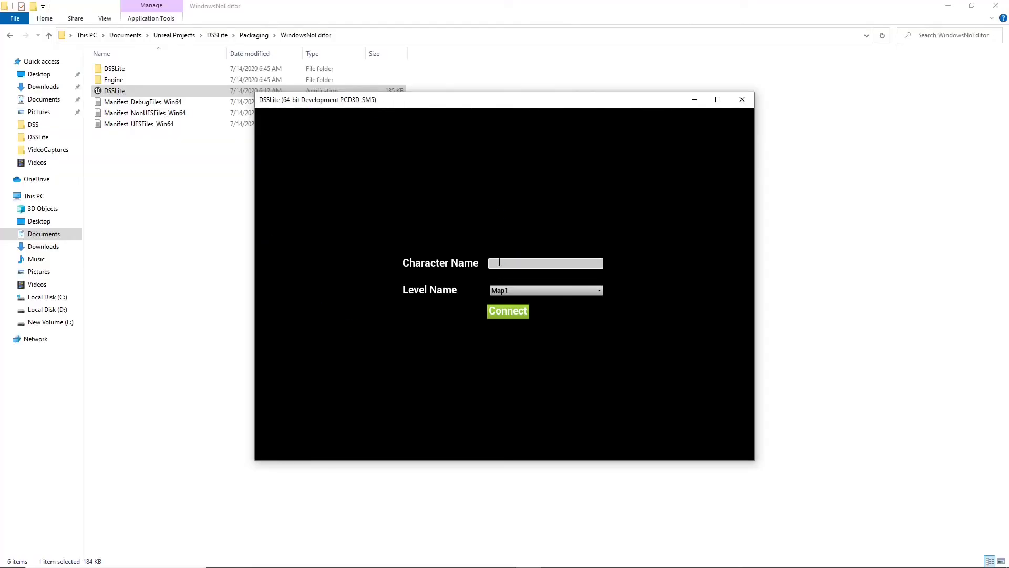
pyautogui.write('MrShaaban')
pyautogui.click(507, 310)
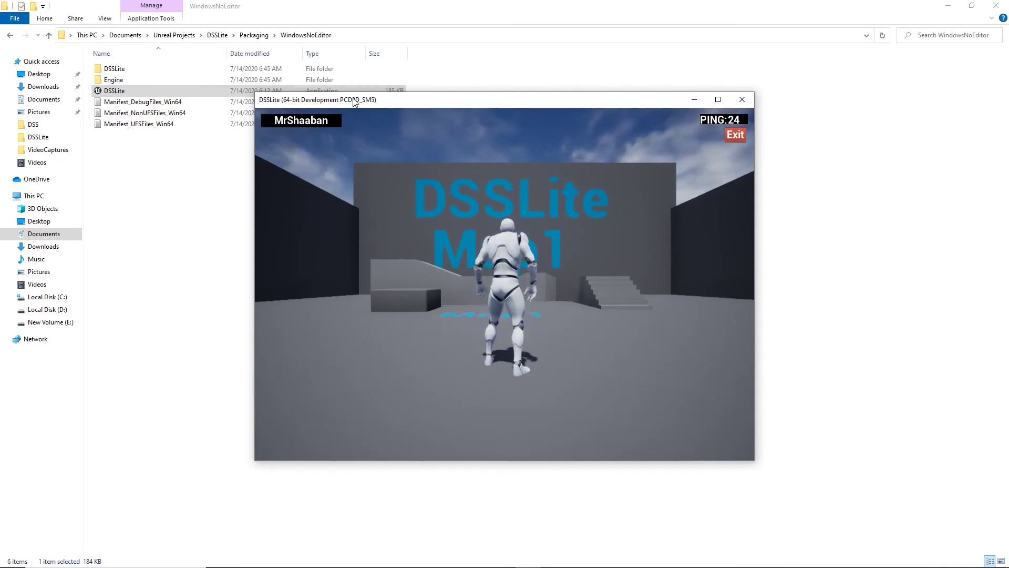
# Step: Move the first client window aside, launch a second DSSLite client and connect it to Map1 with a different character name
pyautogui.moveTo(354, 101); pyautogui.dragTo(634, 133)
pyautogui.doubleClick(148, 92)
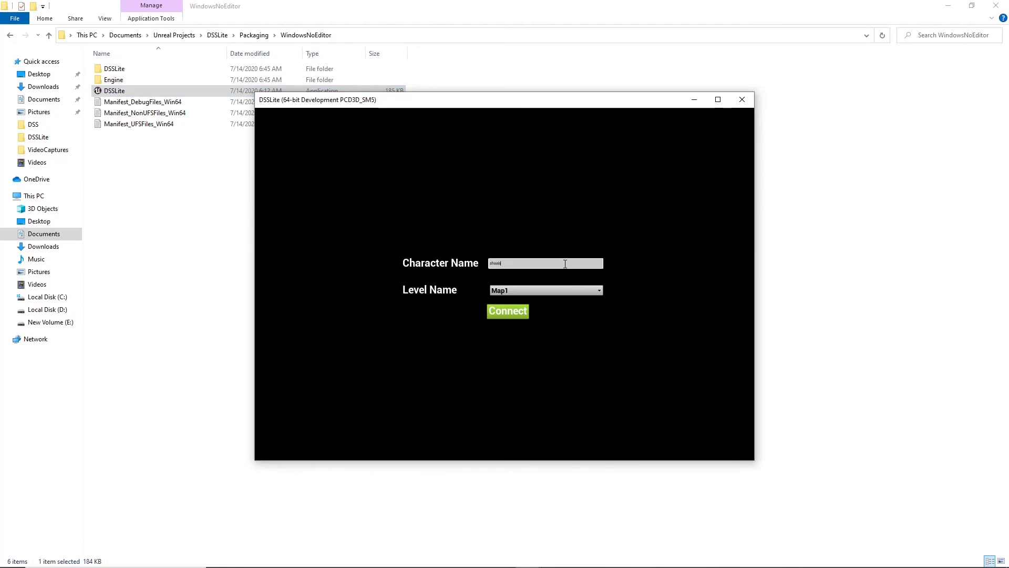
pyautogui.click(508, 310)
pyautogui.moveTo(458, 103); pyautogui.dragTo(249, 151)
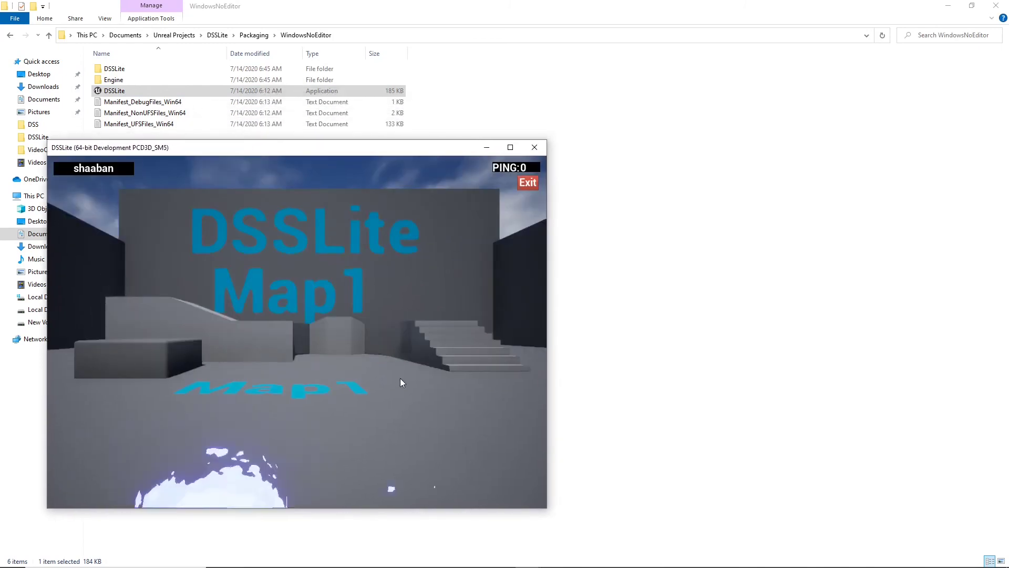
# Step: Look around Map1 for the other player's character and examine the player logins in the DynamicServersSystem console on the VPS
pyautogui.moveTo(336, 408); pyautogui.dragTo(484, 411)
pyautogui.moveTo(304, 340); pyautogui.dragTo(412, 369)
pyautogui.press('s')
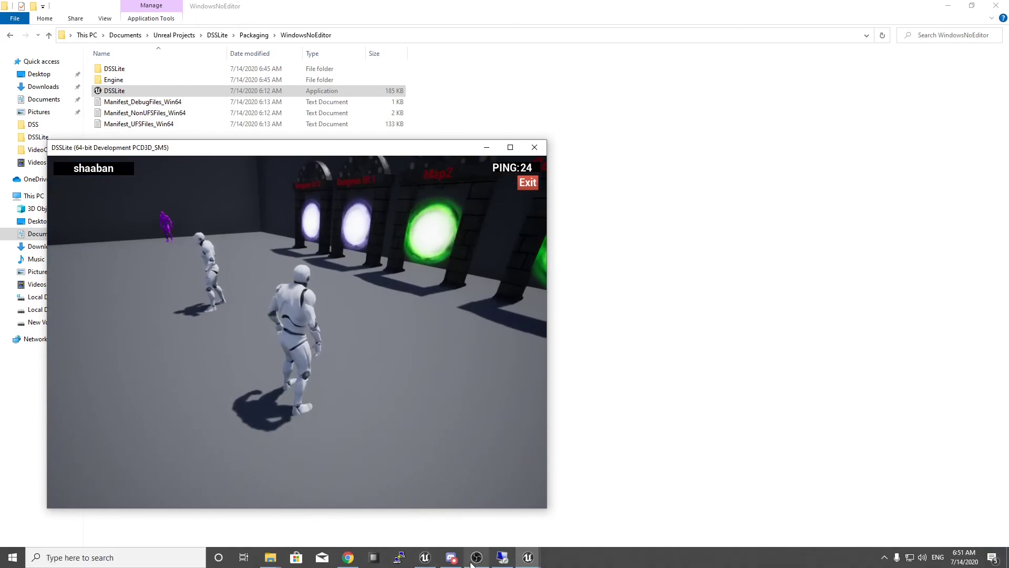
pyautogui.click(497, 561)
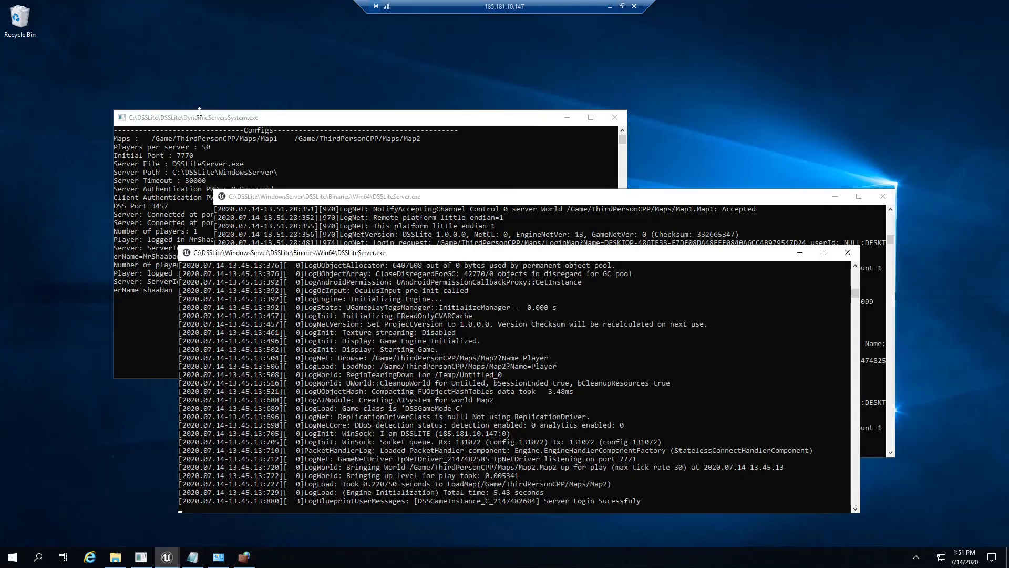
pyautogui.click(199, 112)
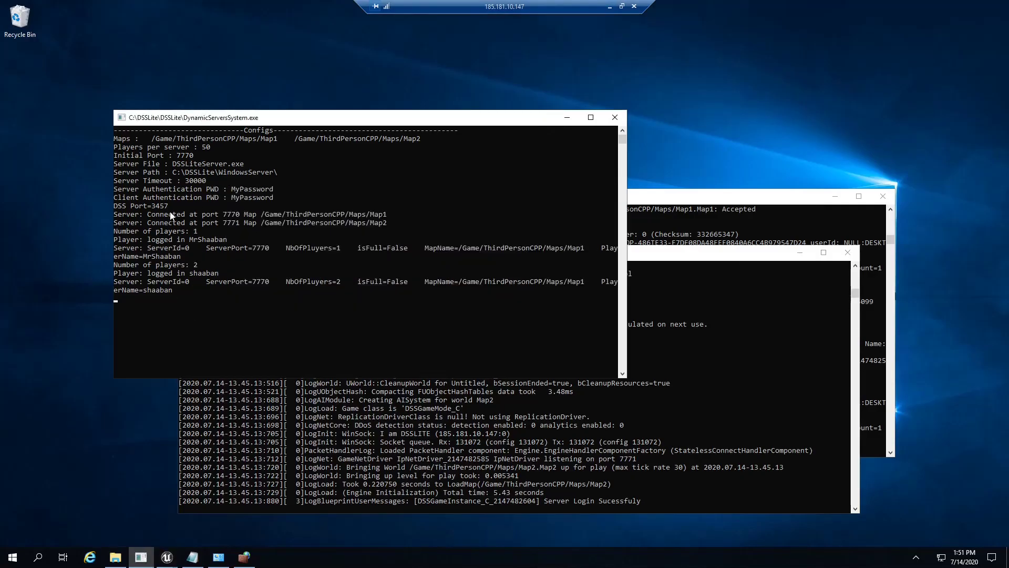
pyautogui.click(610, 6)
# Step: Run the character through a Dungeon portal and examine the log of the new DSSLiteServer instance on the VPS
pyautogui.press('w')
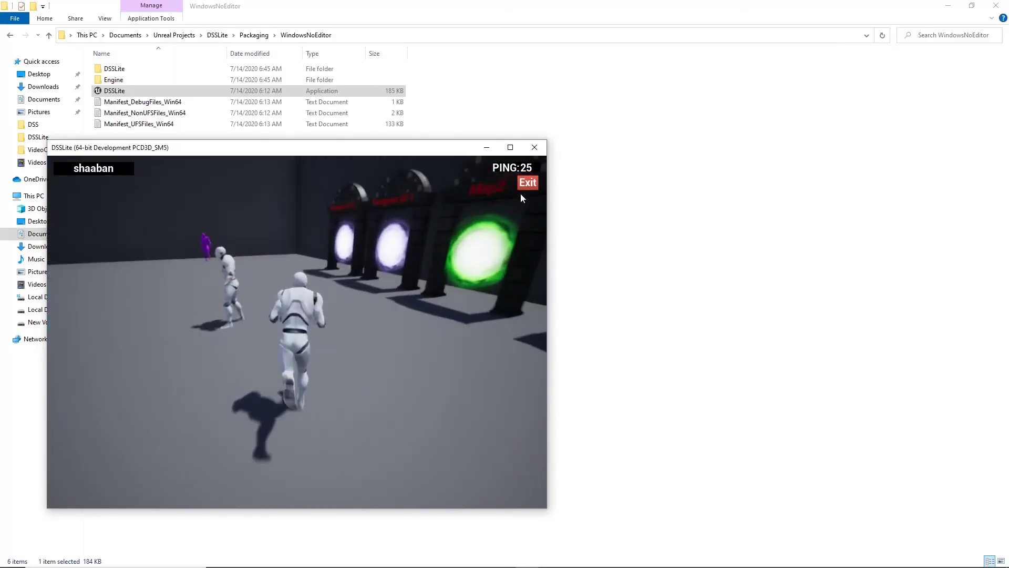
pyautogui.press('d')
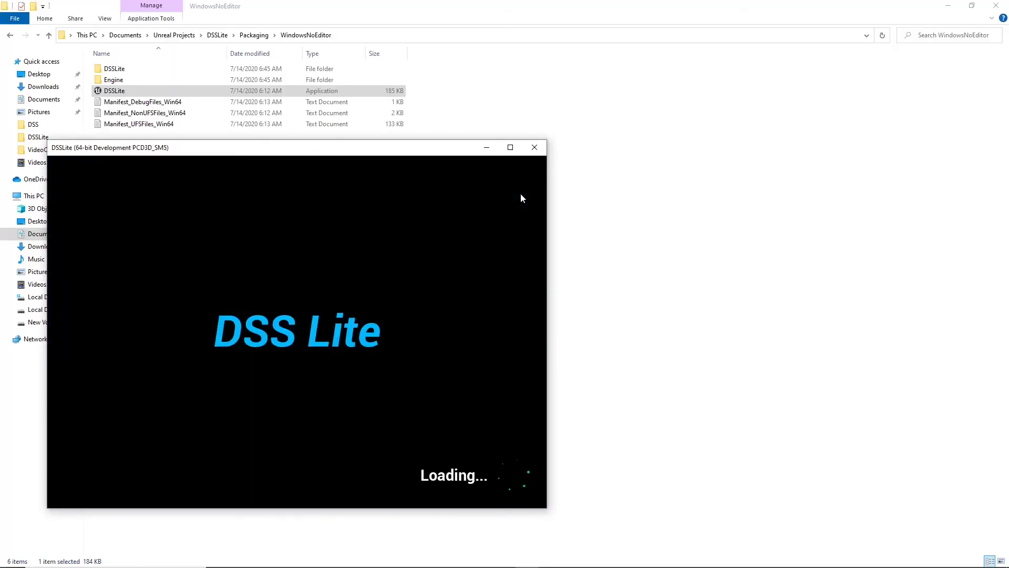
pyautogui.click(518, 560)
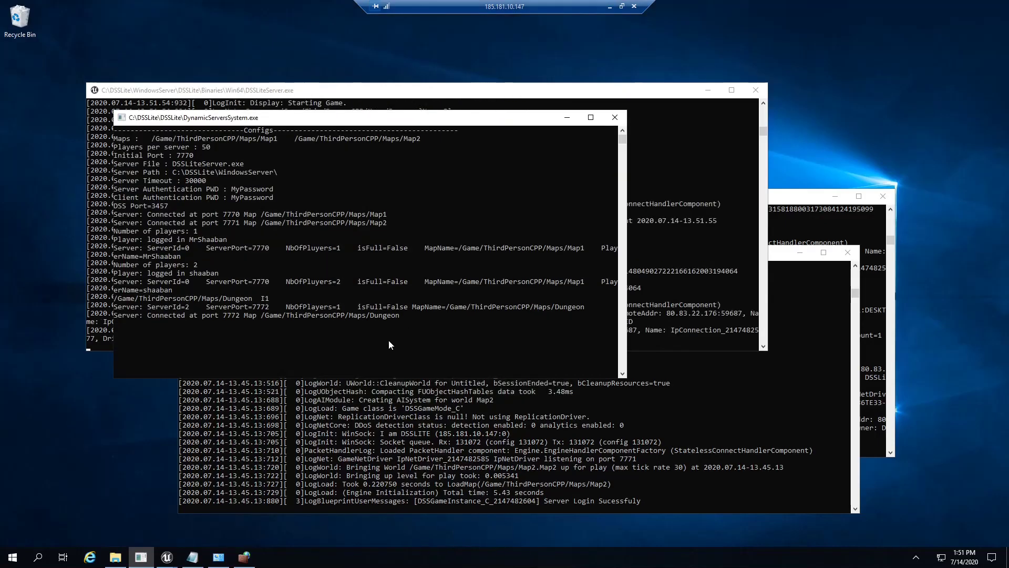
pyautogui.click(653, 88)
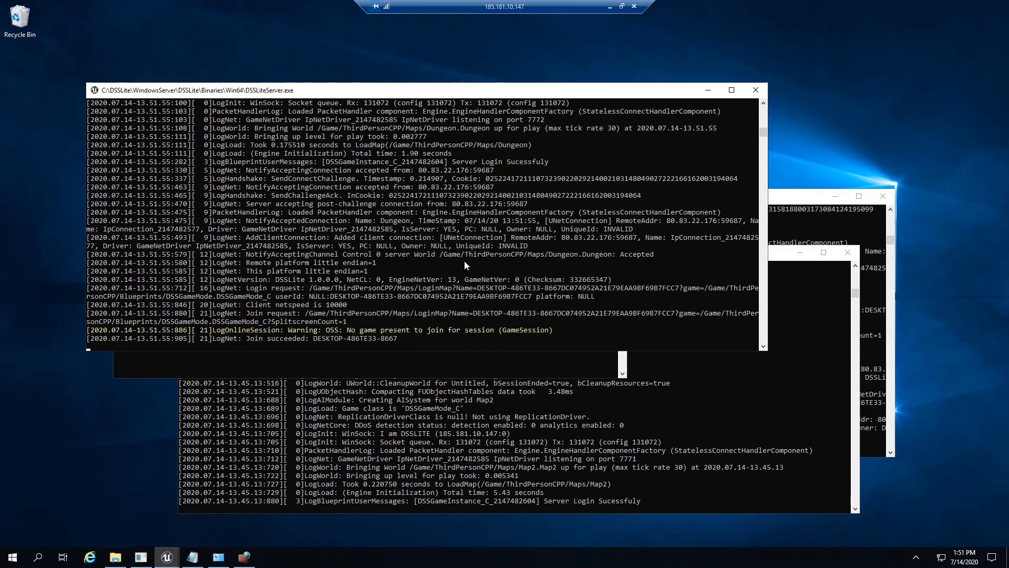
# Step: Return to the local client and turn the dungeon view towards the Map2 portal
pyautogui.click(610, 6)
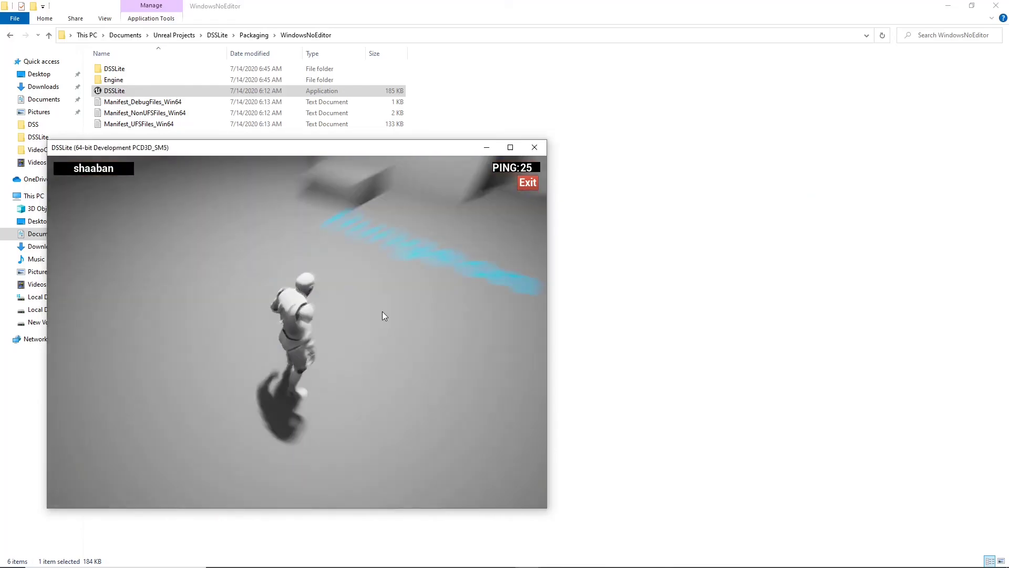
pyautogui.moveTo(292, 241); pyautogui.dragTo(172, 215)
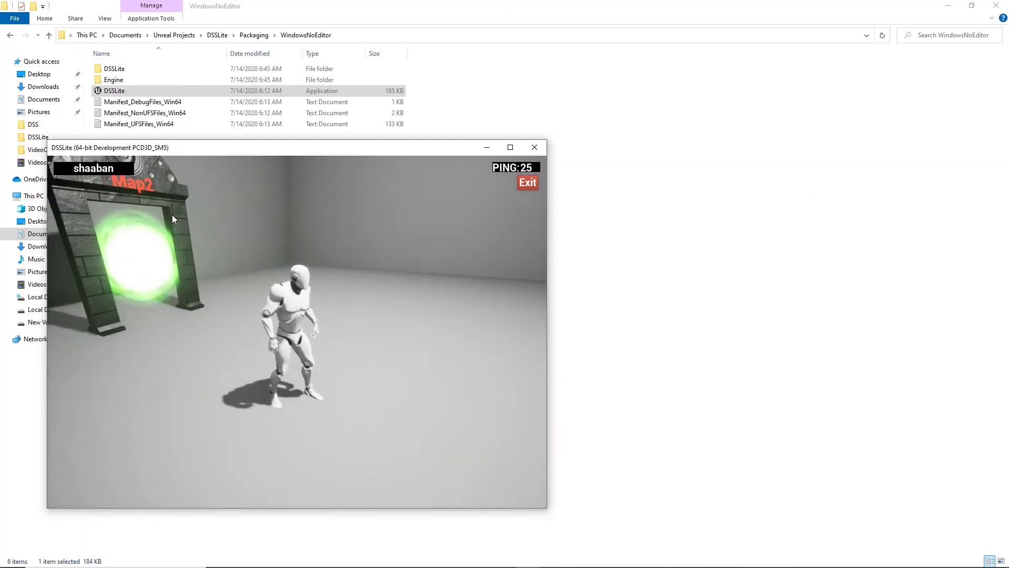